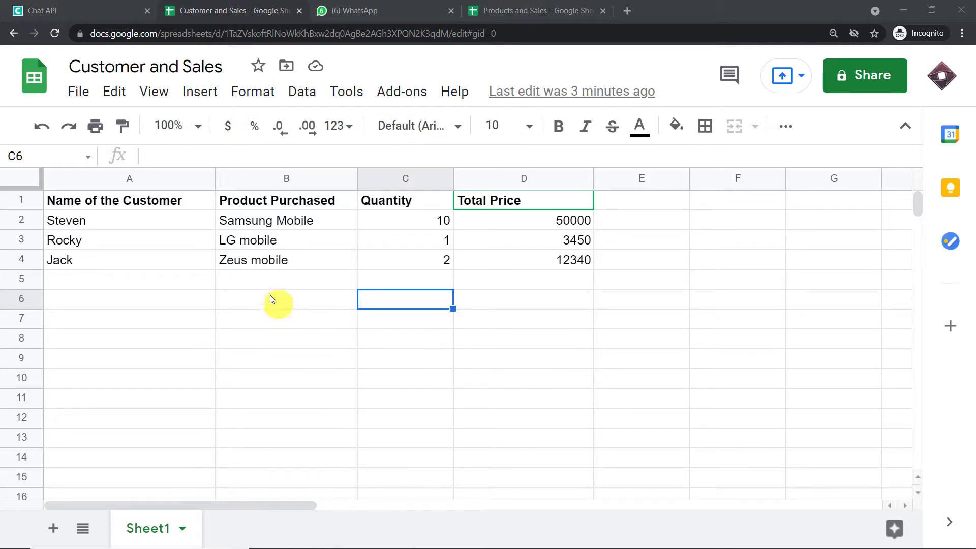
Fill row 5 of the customer sheet with the customer's name, product Samsung Mobile, quantity 3 and total price 13456.
left_click(98, 283)
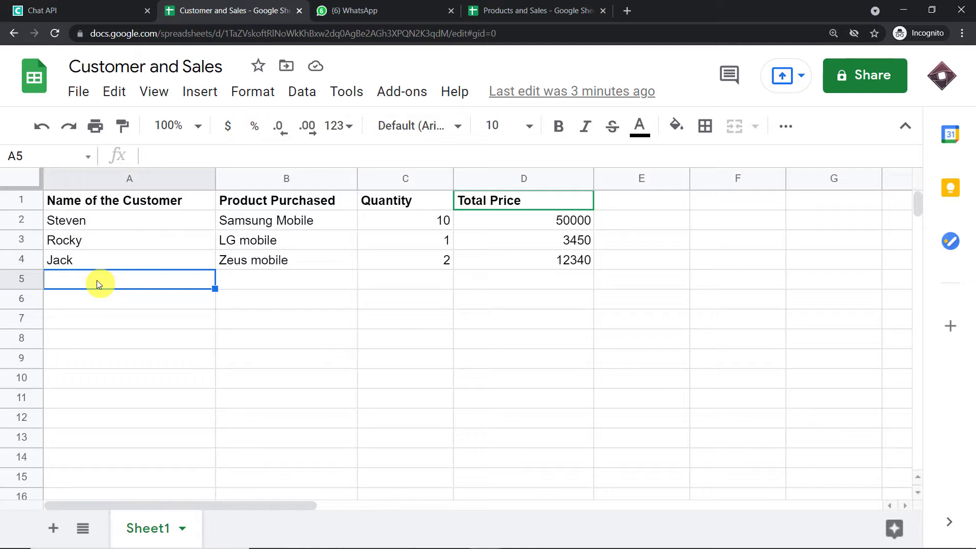
type("De")
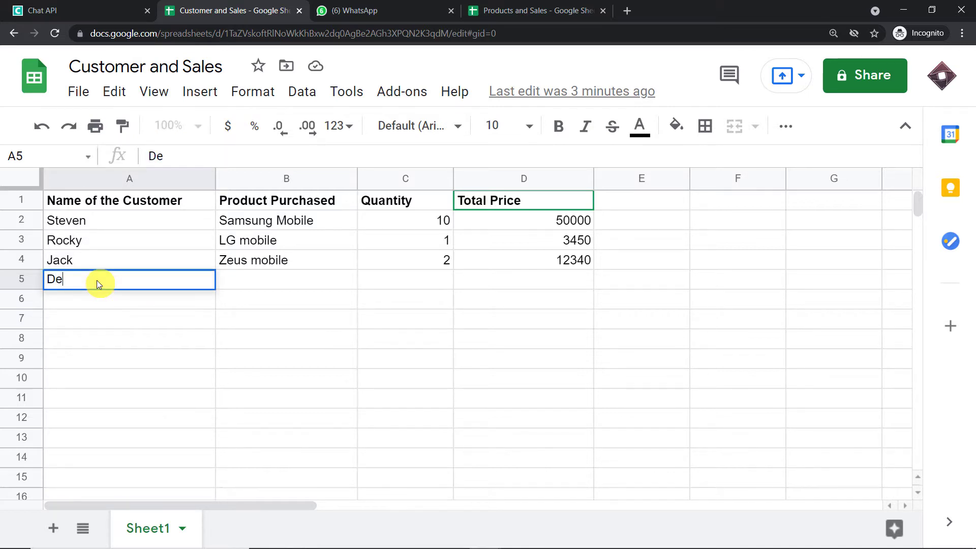
type("lphi")
left_click(263, 280)
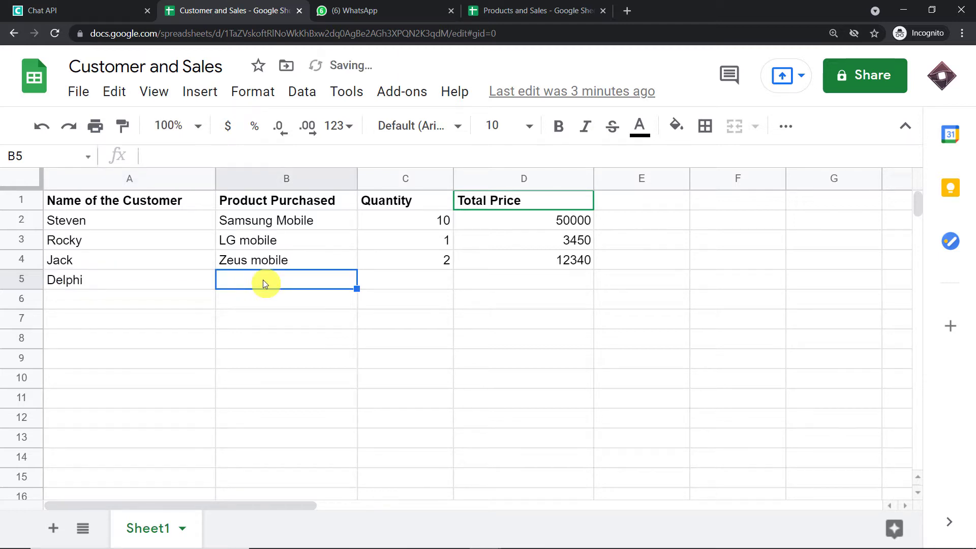
type("Samsung Mobile")
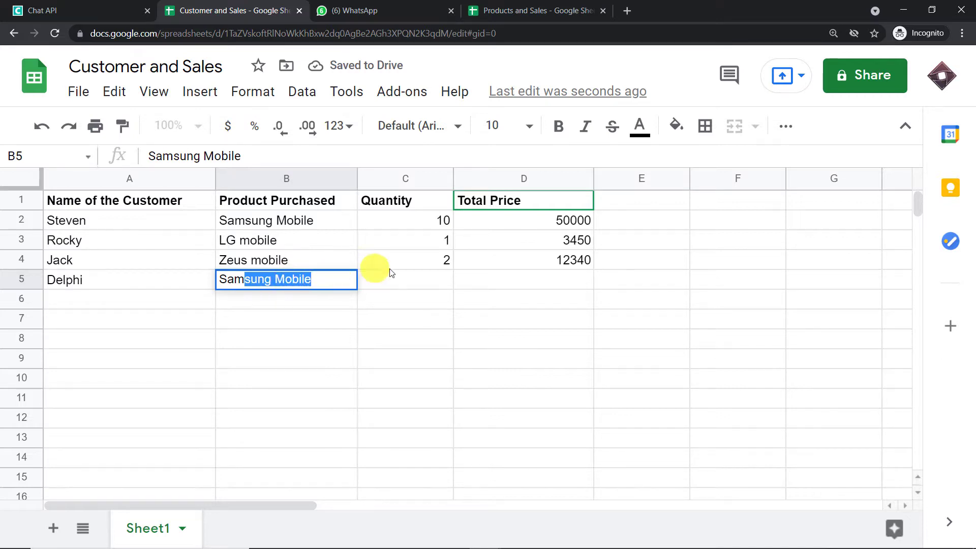
left_click(431, 283)
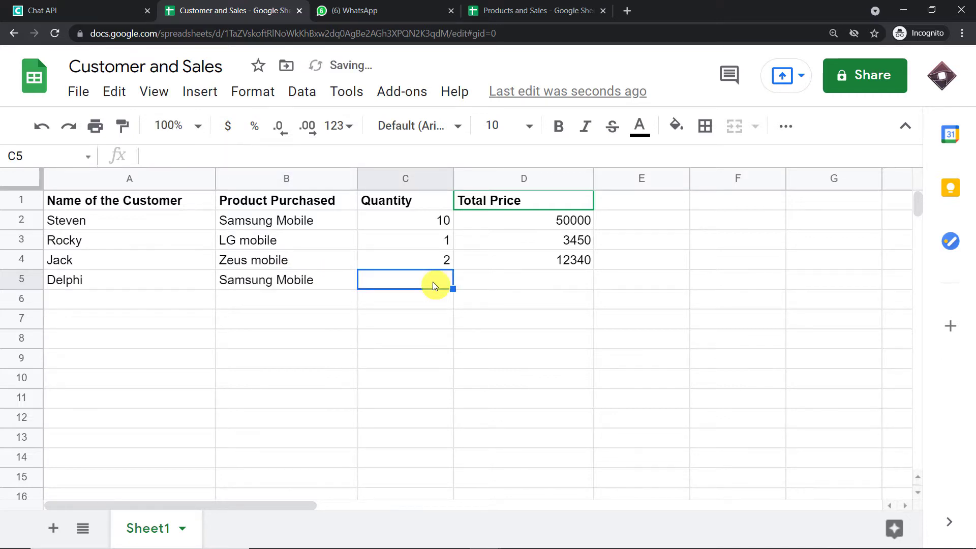
type("3")
left_click(540, 281)
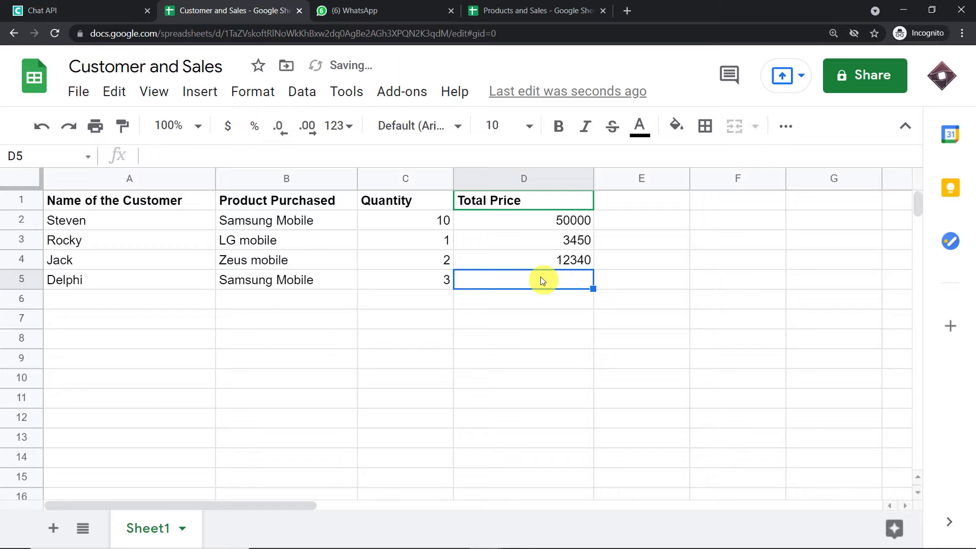
type("13456")
left_click(378, 366)
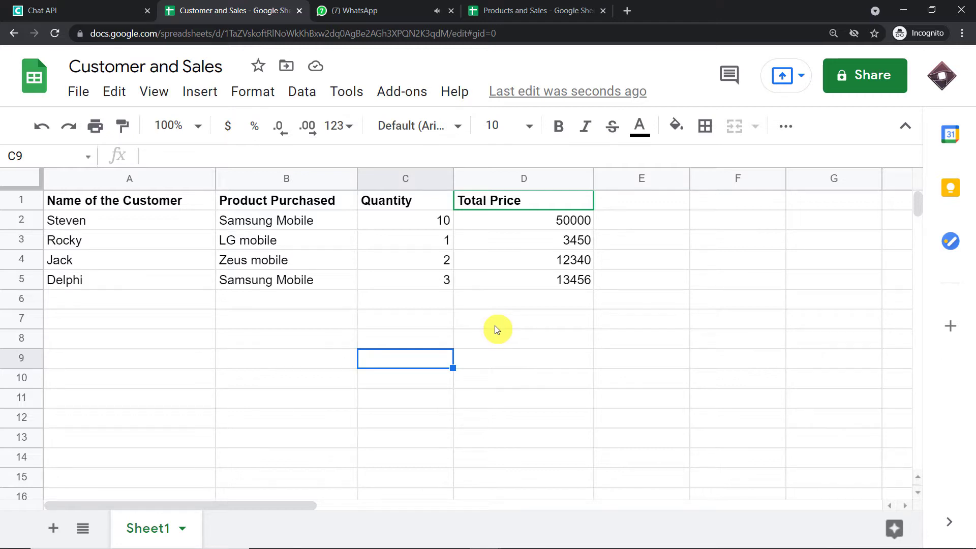
Switch to WhatsApp and review the Sales Team group's new sales message, group info and participant list.
left_click(374, 11)
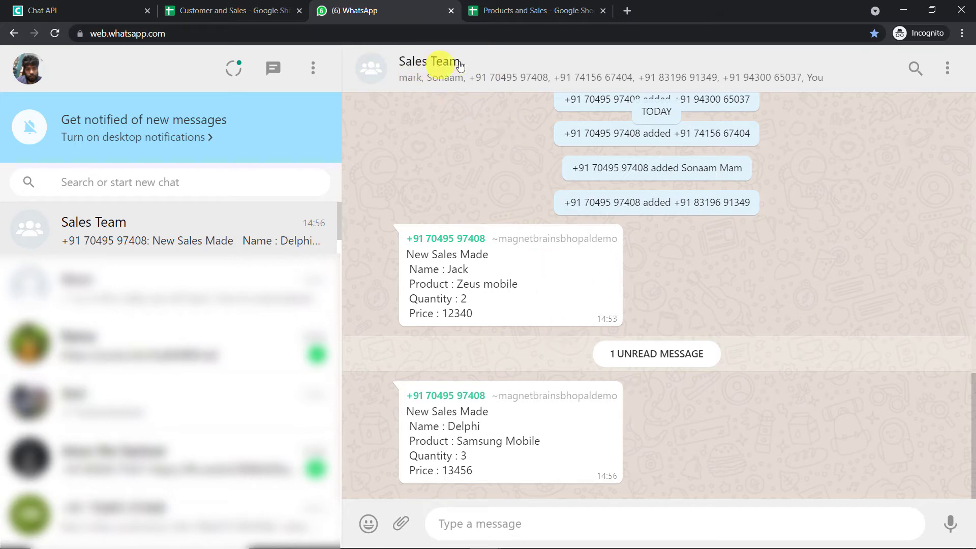
left_click(948, 70)
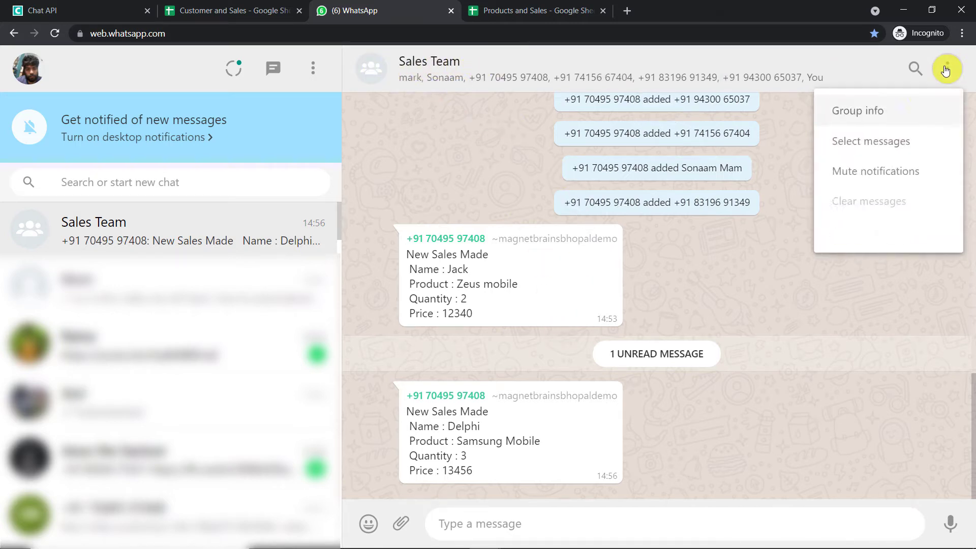
left_click(885, 111)
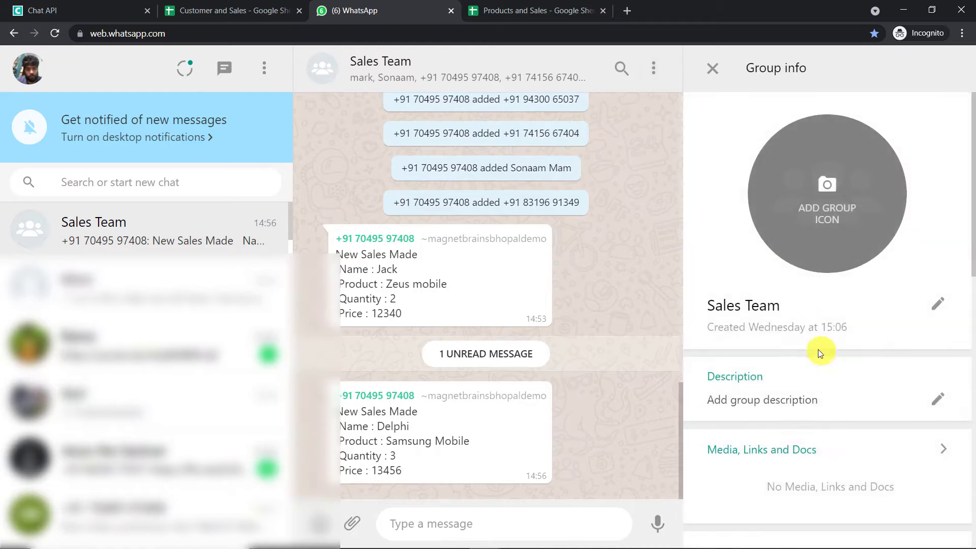
scroll(818, 349, "down", 6)
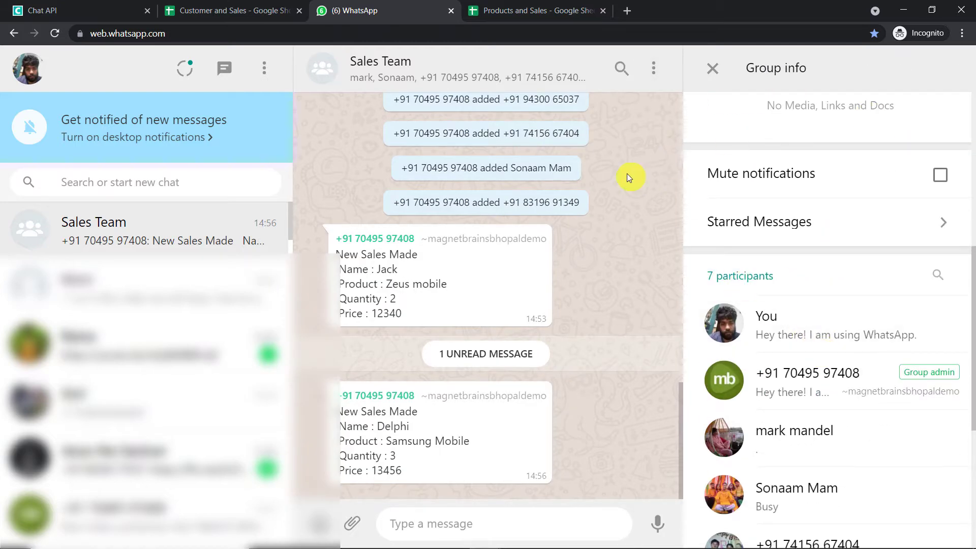
left_click(713, 68)
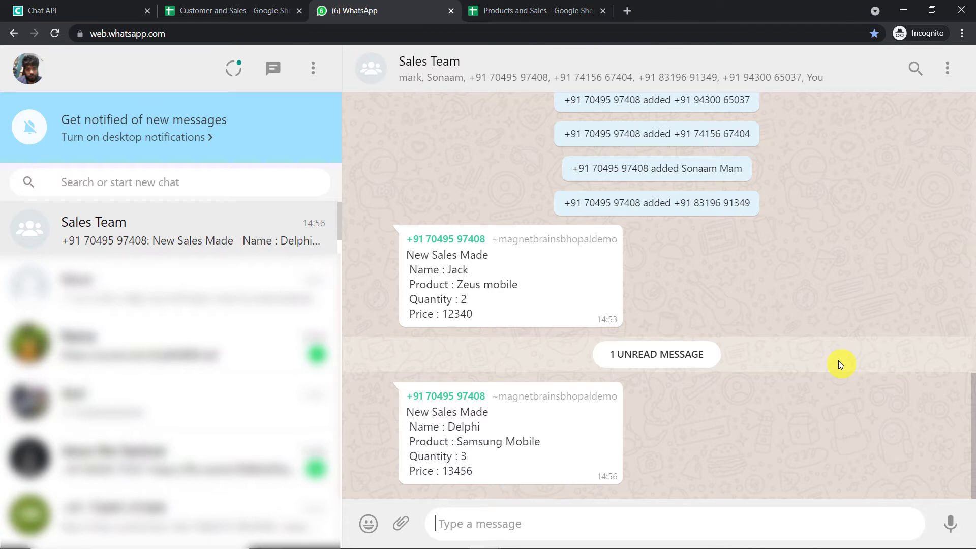
Open pabbly.com in a new browser tab, sign in and access the Connect application.
left_click(627, 11)
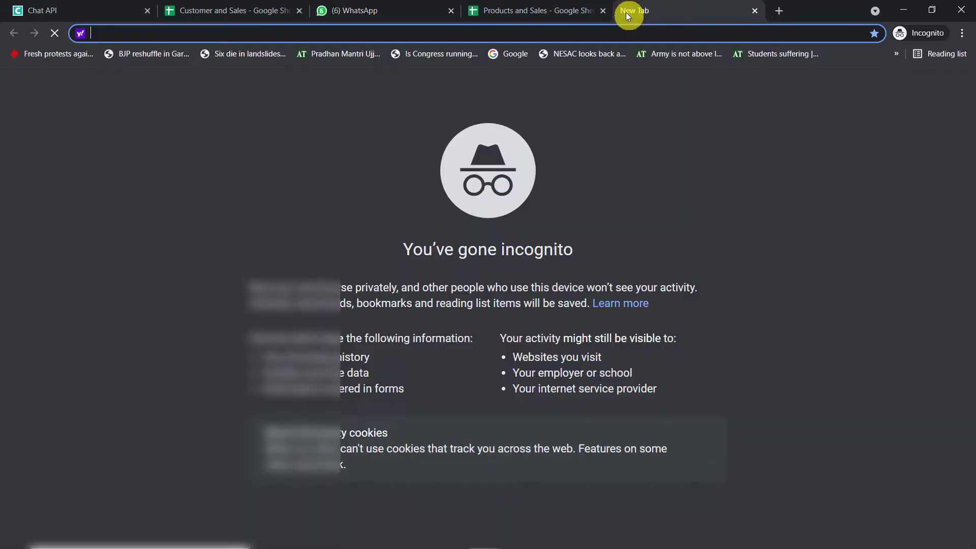
type("p")
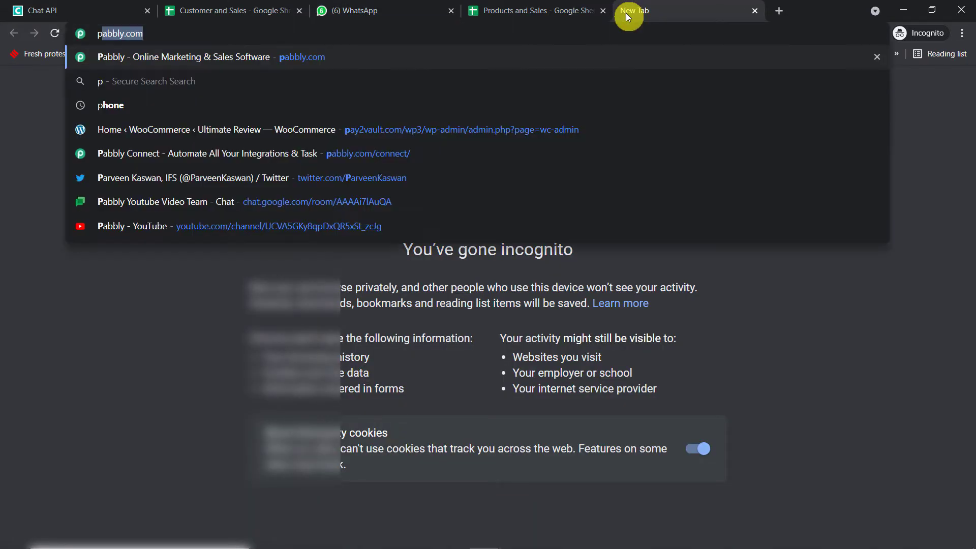
key("Return")
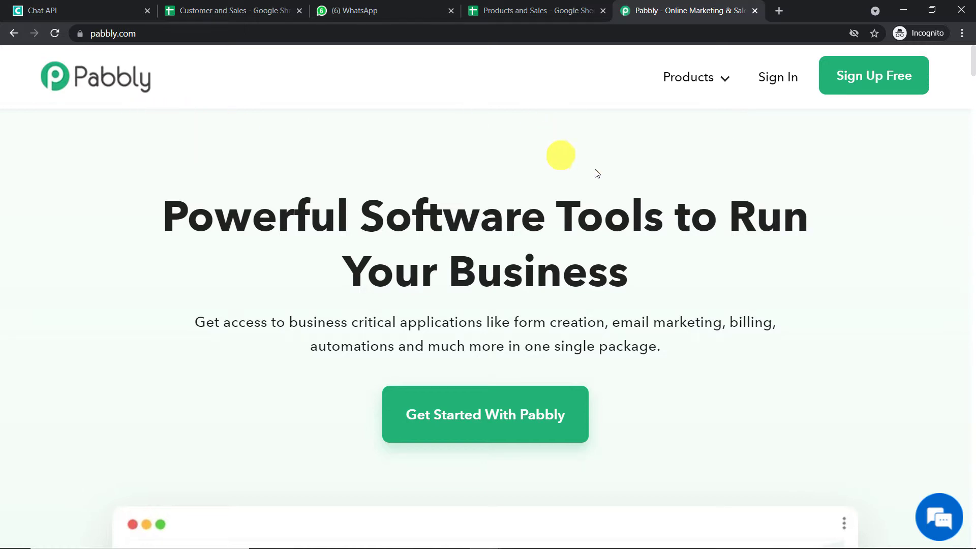
left_click(778, 81)
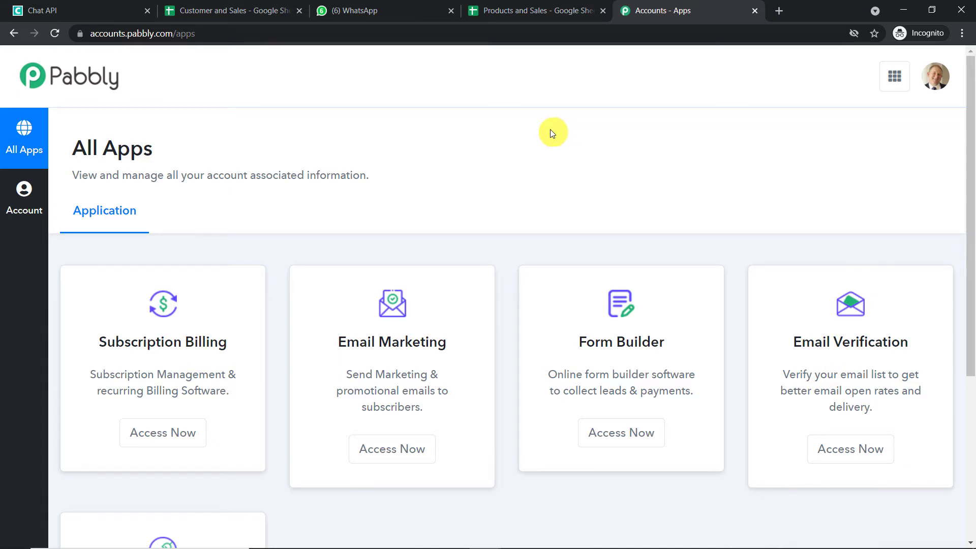
scroll(553, 133, "down", 5)
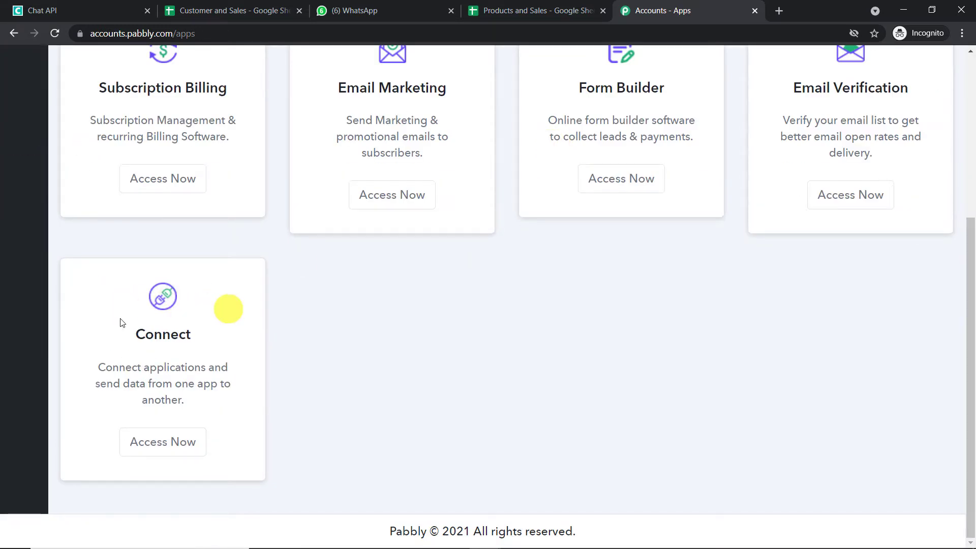
left_click(181, 442)
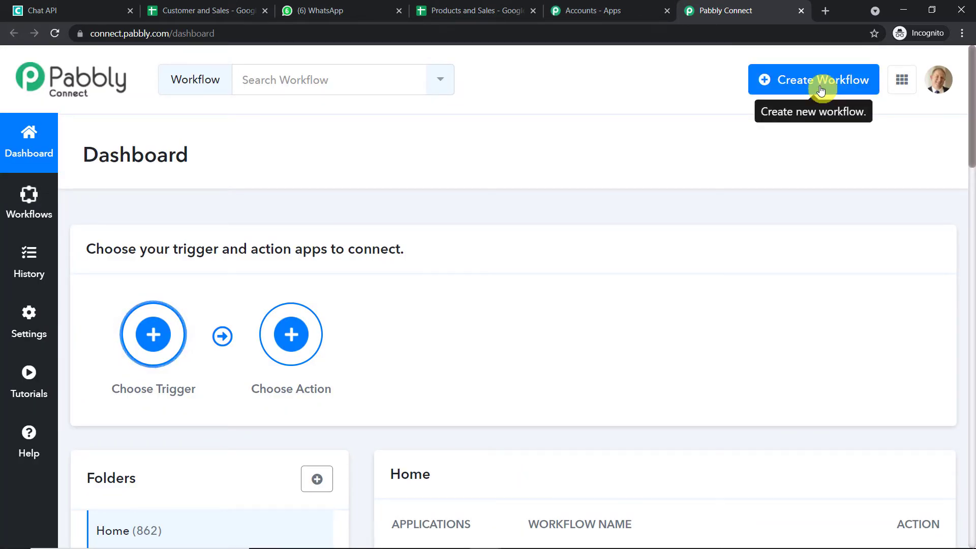
Create a new workflow named Google Sheets To WhatsApp (Group).
left_click(821, 90)
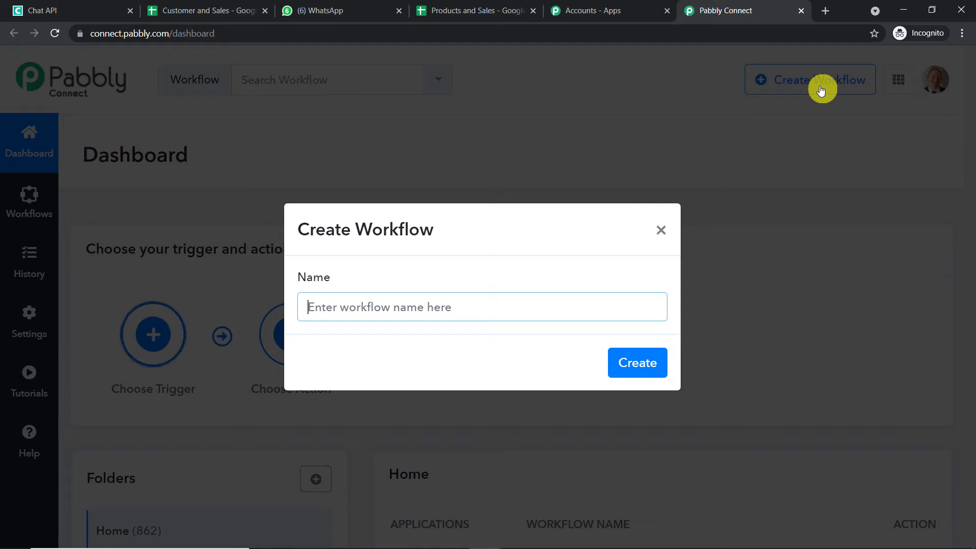
type("Go")
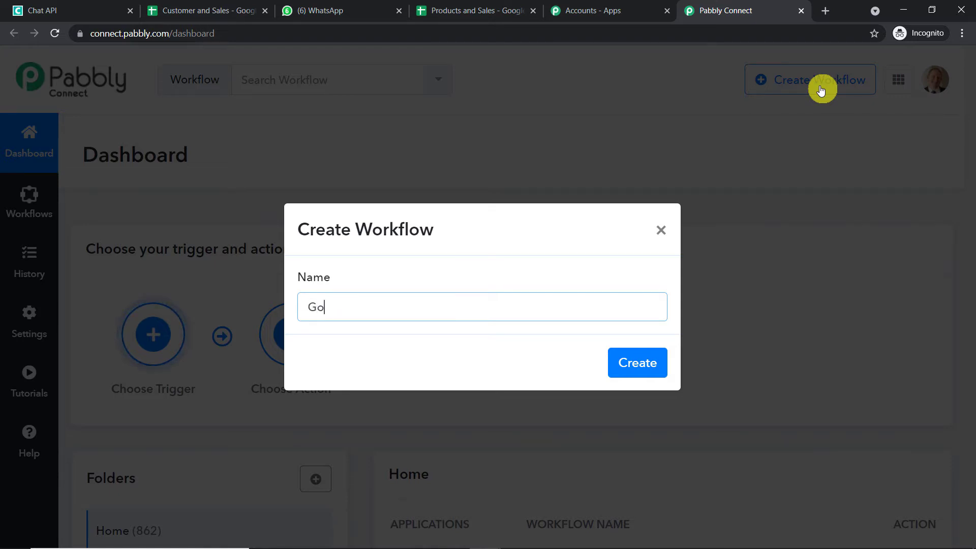
type("ogle Sheets To Wh")
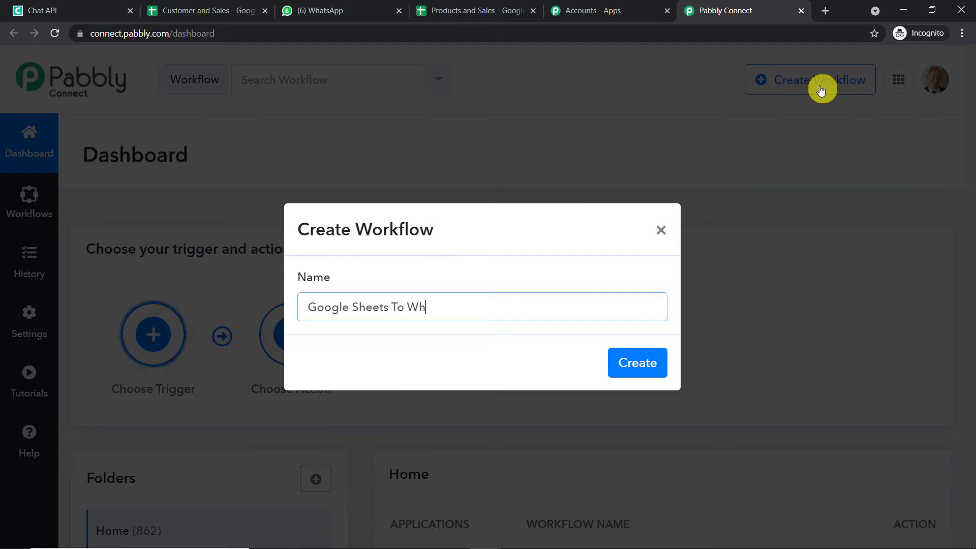
type("atsApp (")
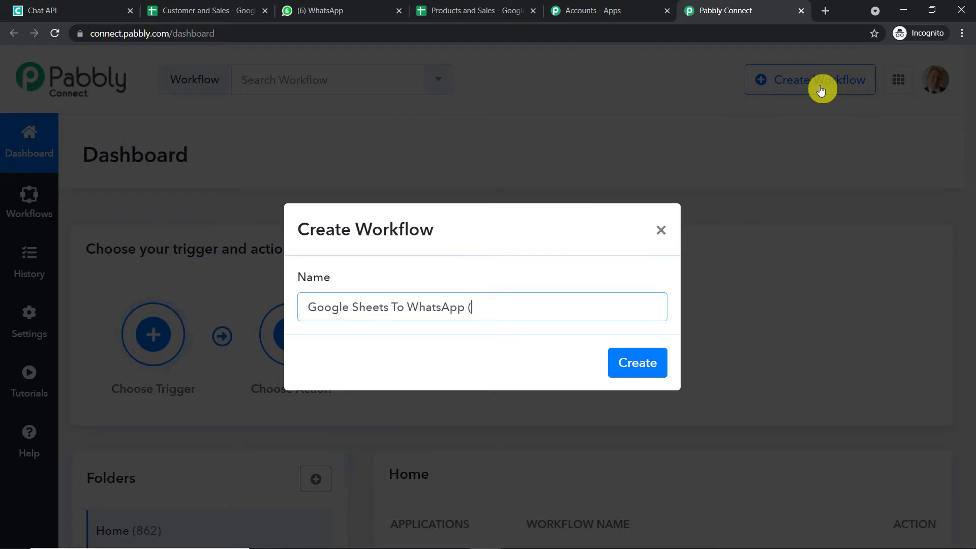
type("Group)")
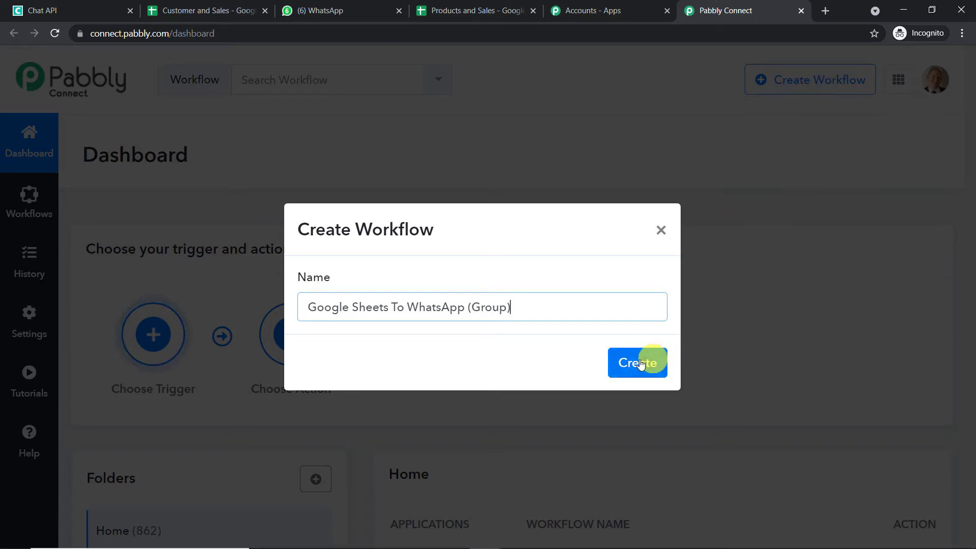
left_click(643, 362)
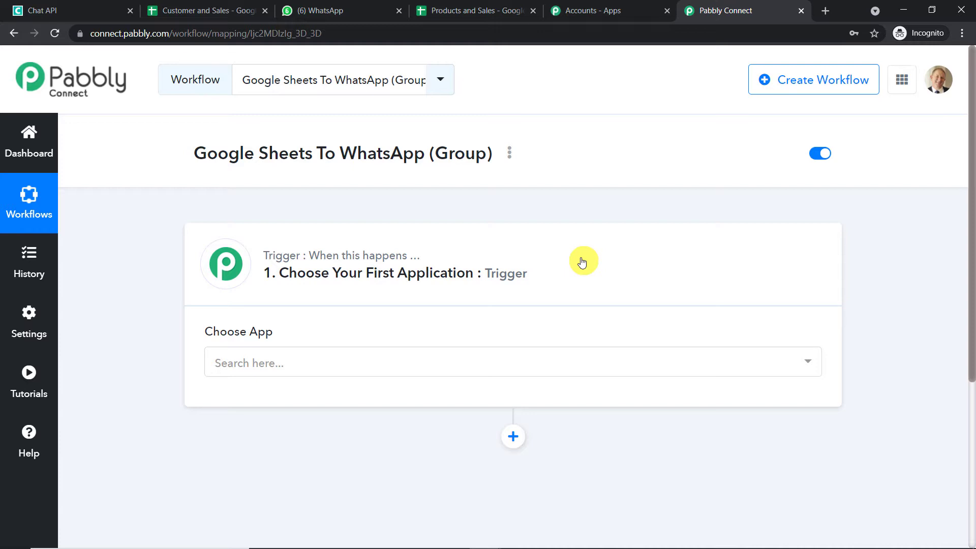
Set the workflow's trigger app to Google Sheets with the trigger event New Spreadsheet Row.
scroll(581, 262, "down", 3)
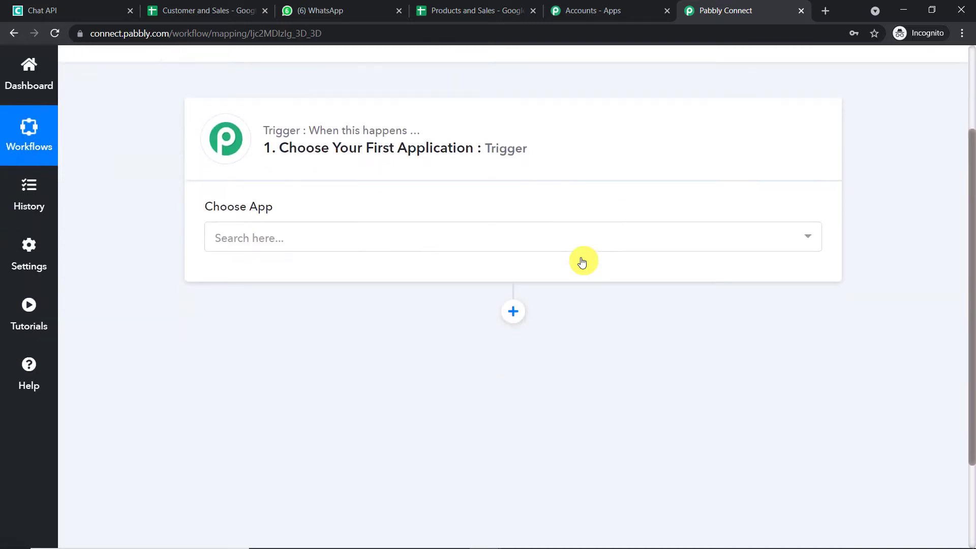
left_click(387, 249)
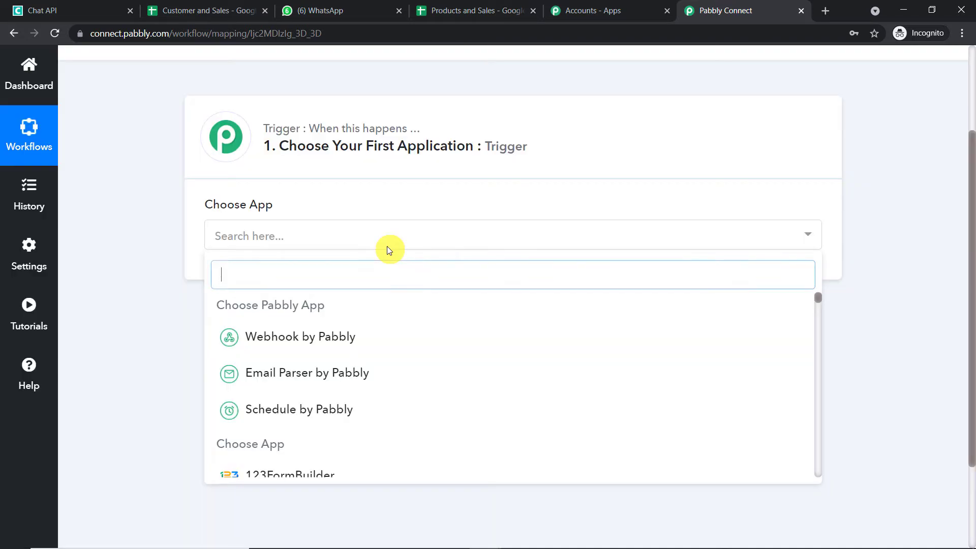
type("google")
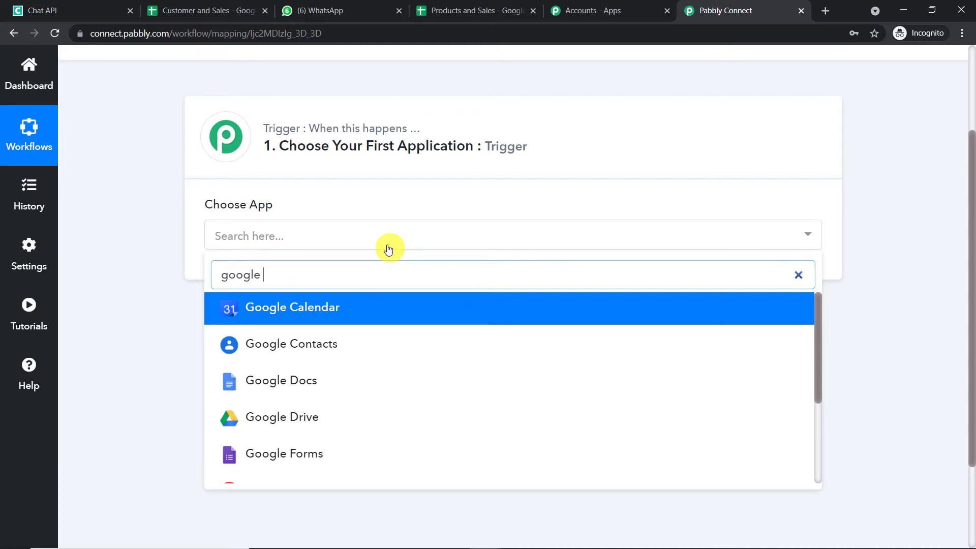
type(" shee")
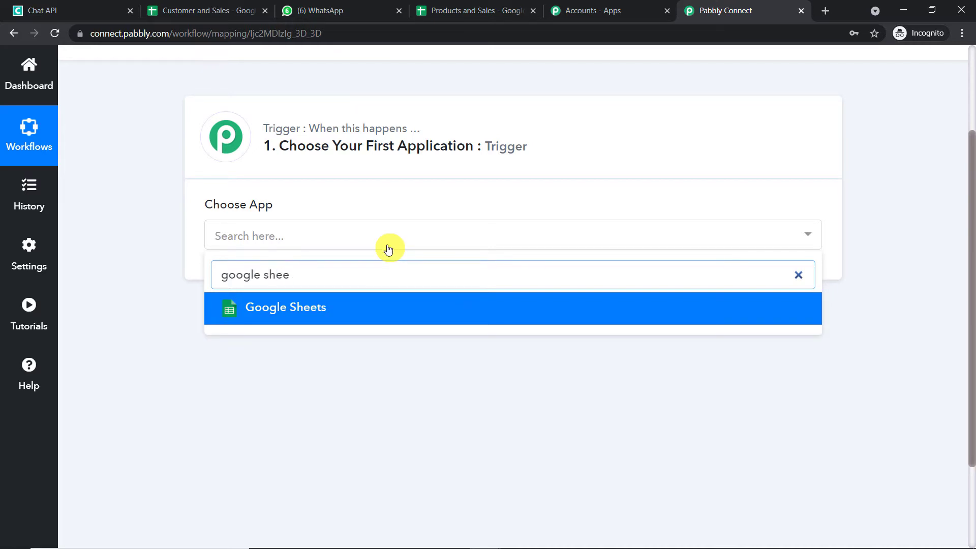
left_click(352, 307)
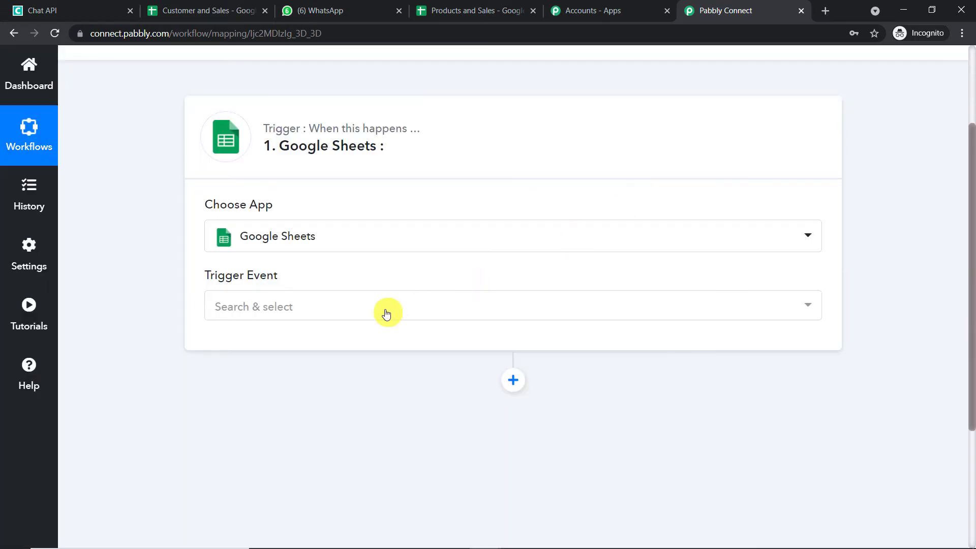
left_click(387, 313)
left_click(366, 379)
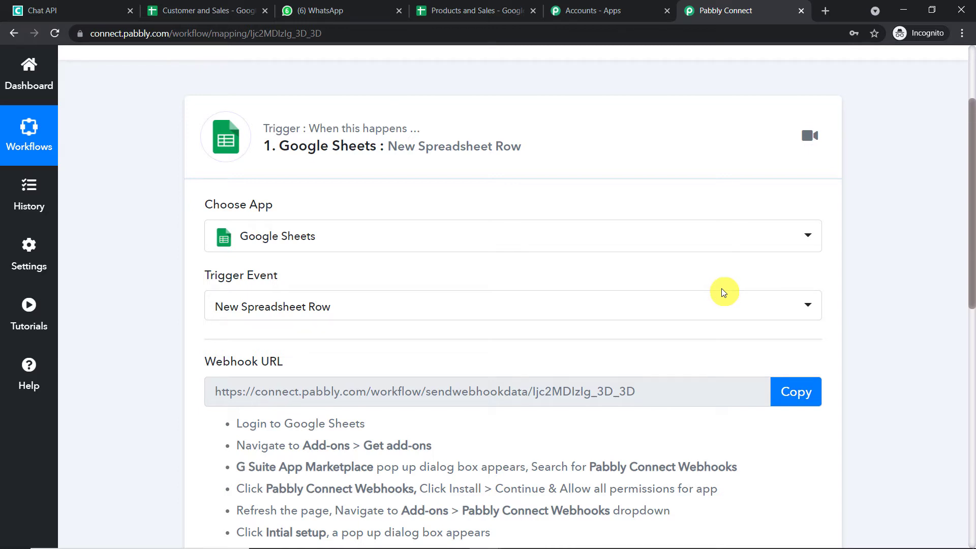
Look at the trigger event options and the Pabbly help forum, and return to the workflow.
left_click(495, 303)
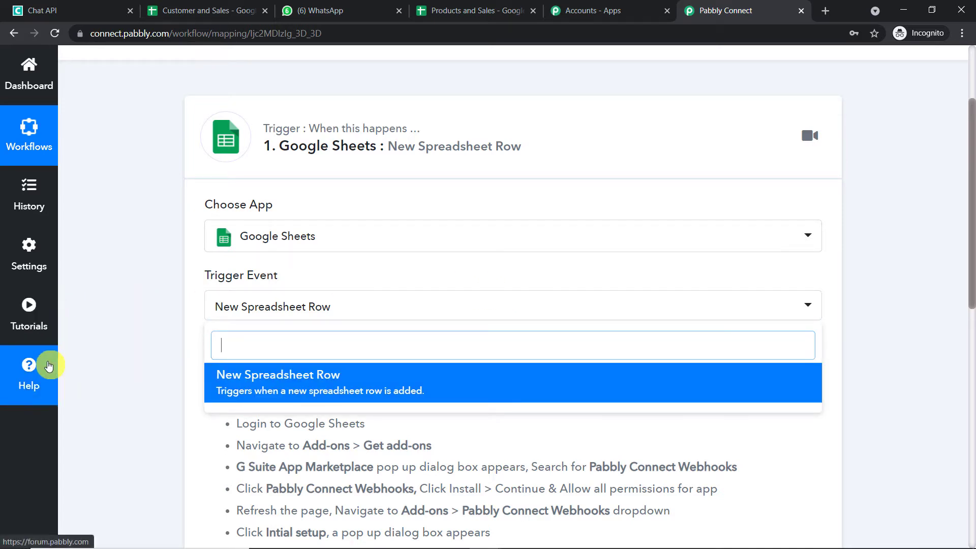
left_click(49, 366)
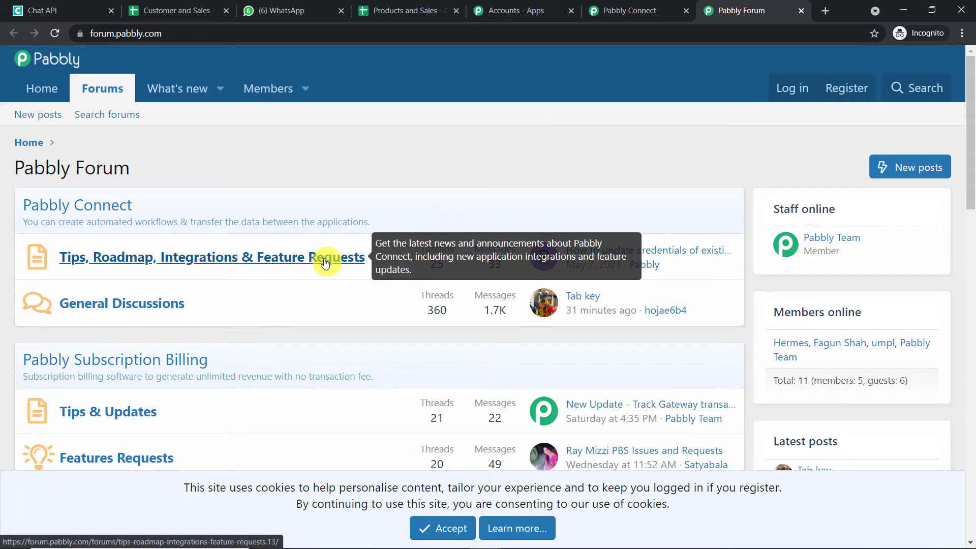
left_click(801, 10)
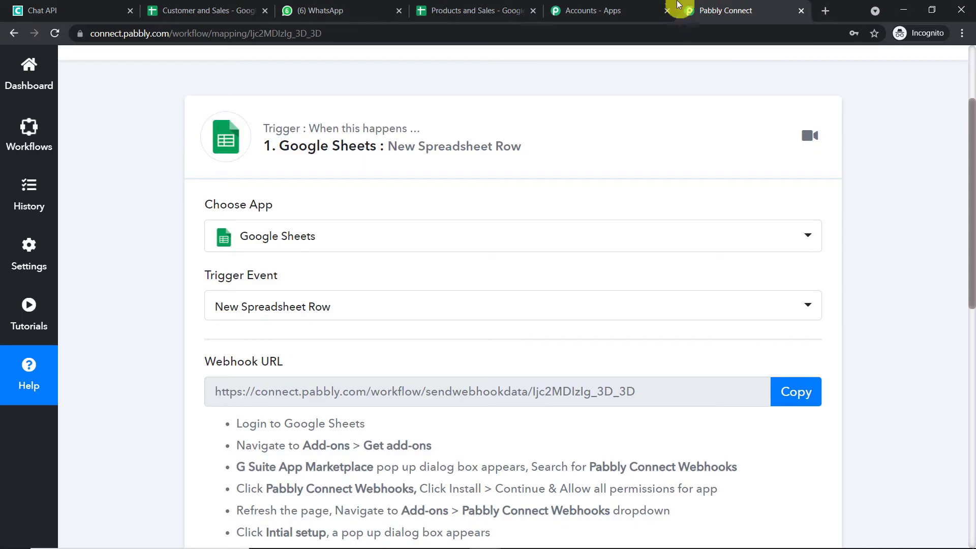
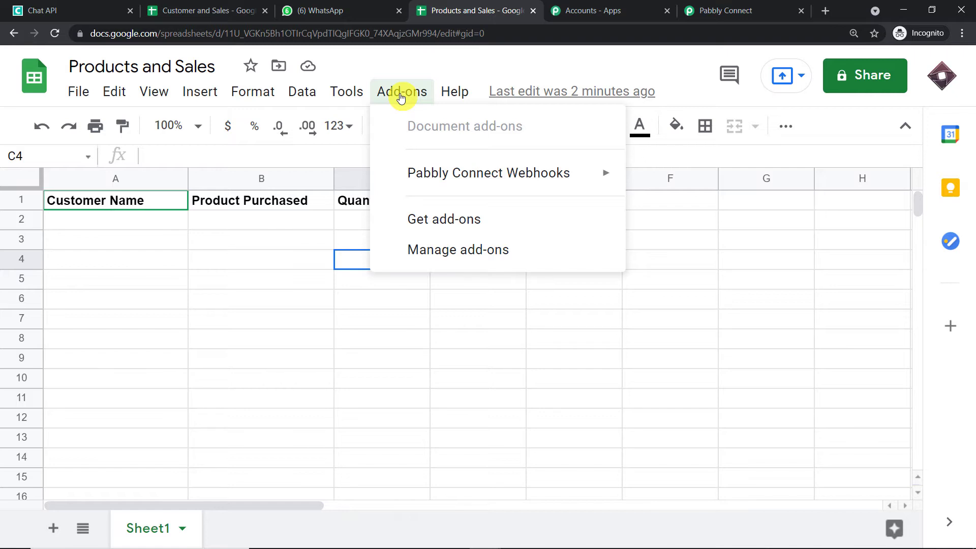
Search the Google Sheets add-on marketplace for Pabbly Connect Webhooks, look at its listing and return to the spreadsheet.
mouse_move(433, 176)
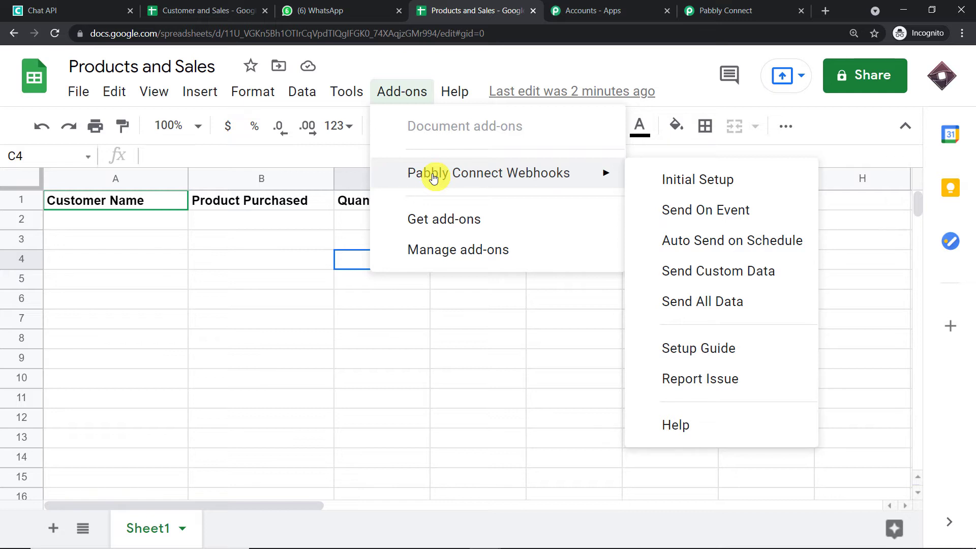
left_click(448, 218)
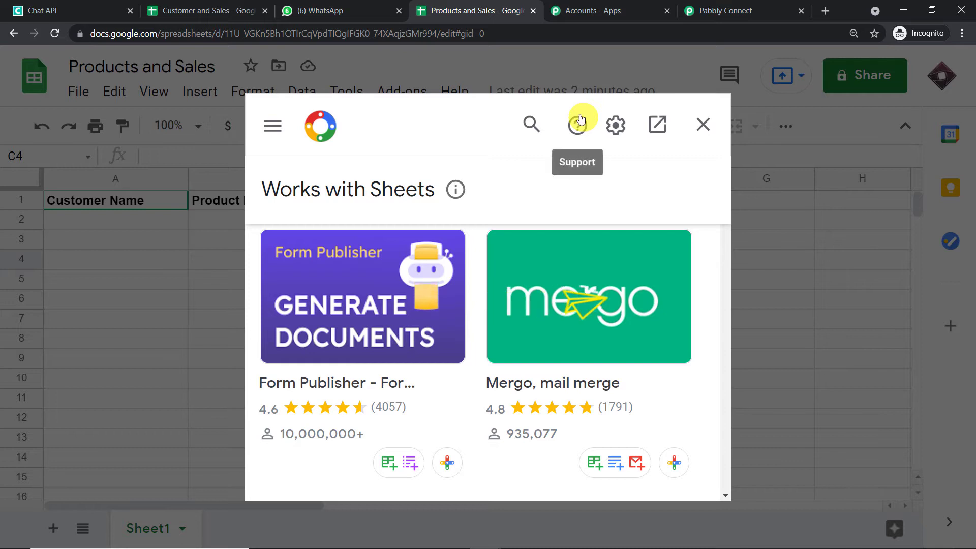
left_click(529, 122)
type("p")
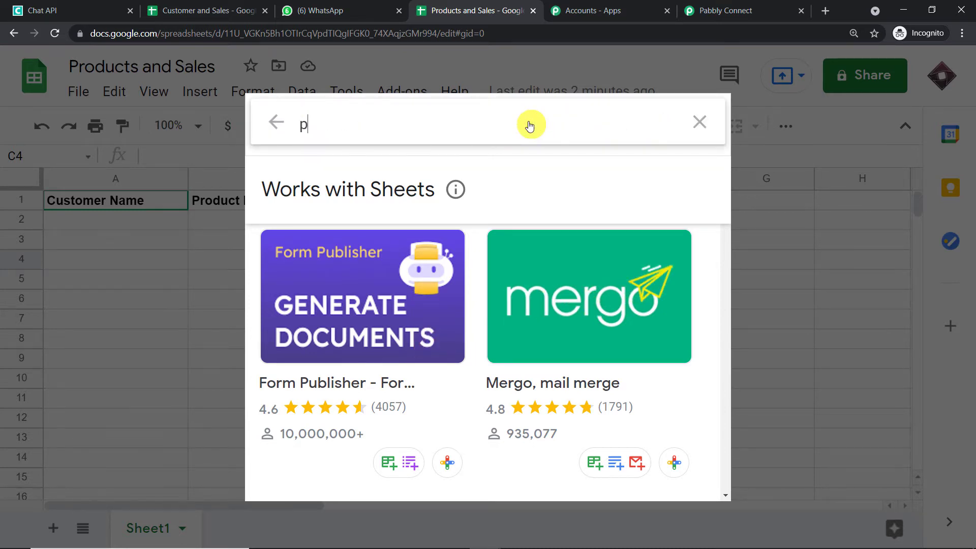
type("abbly")
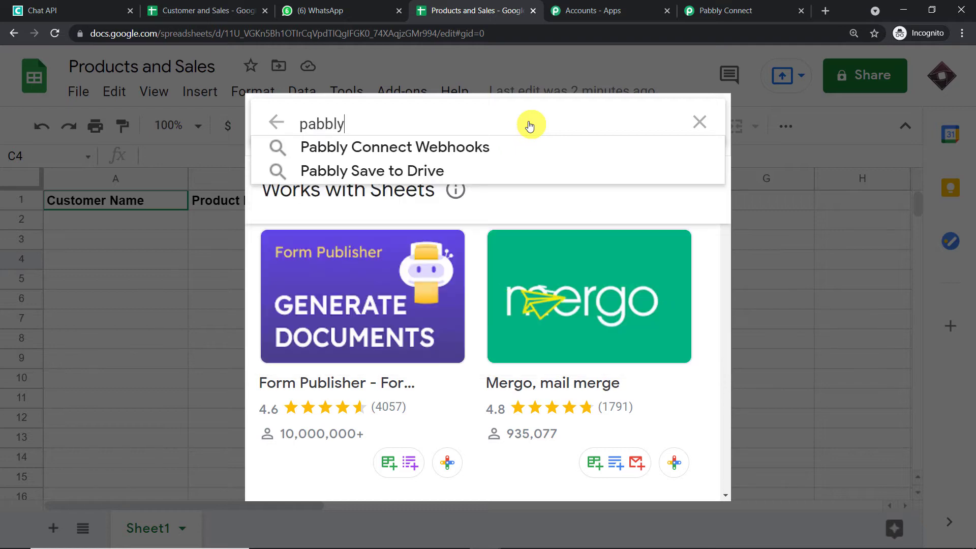
left_click(510, 142)
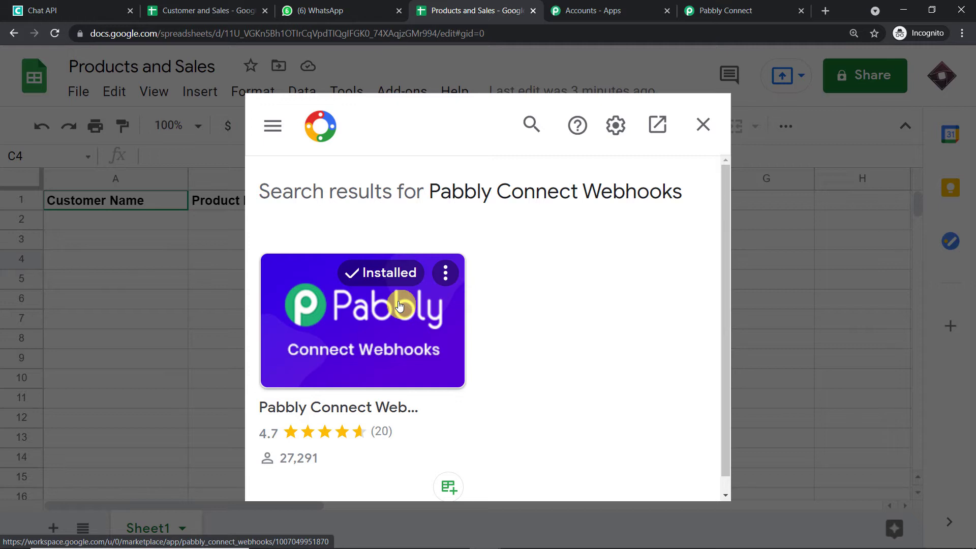
left_click(703, 124)
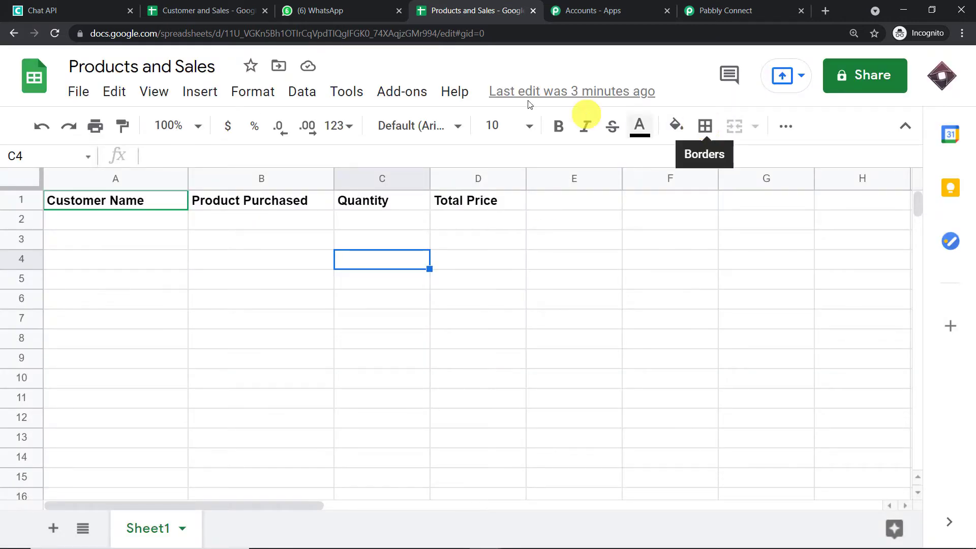
left_click(411, 90)
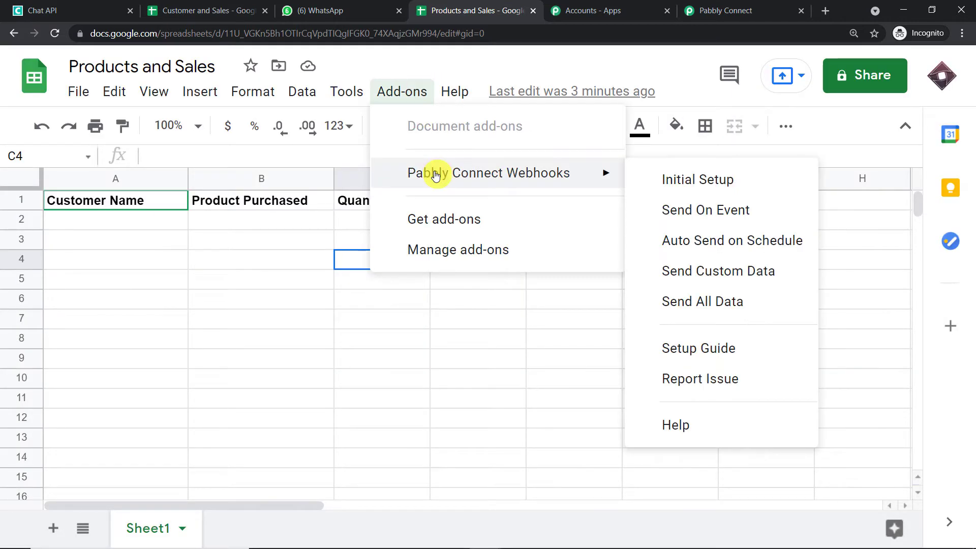
left_click(656, 184)
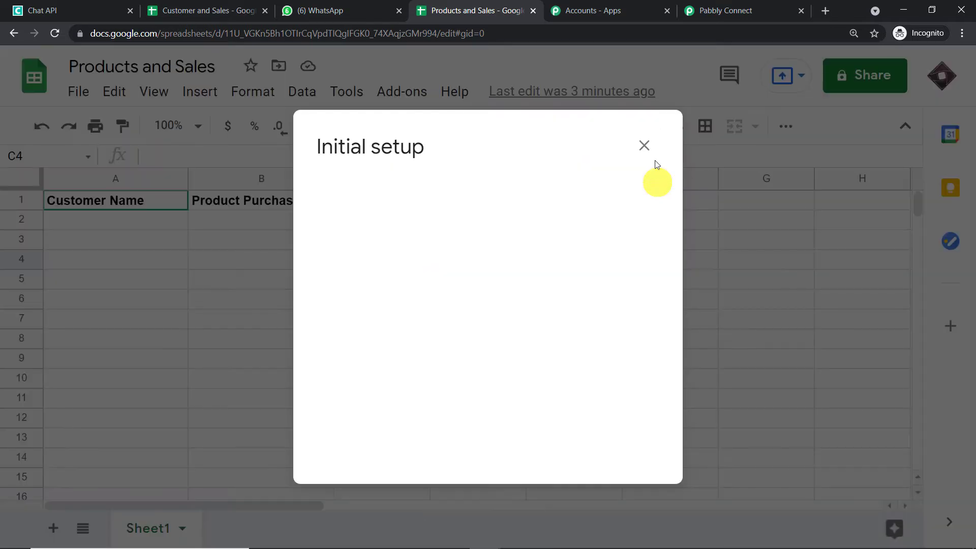
left_click(644, 146)
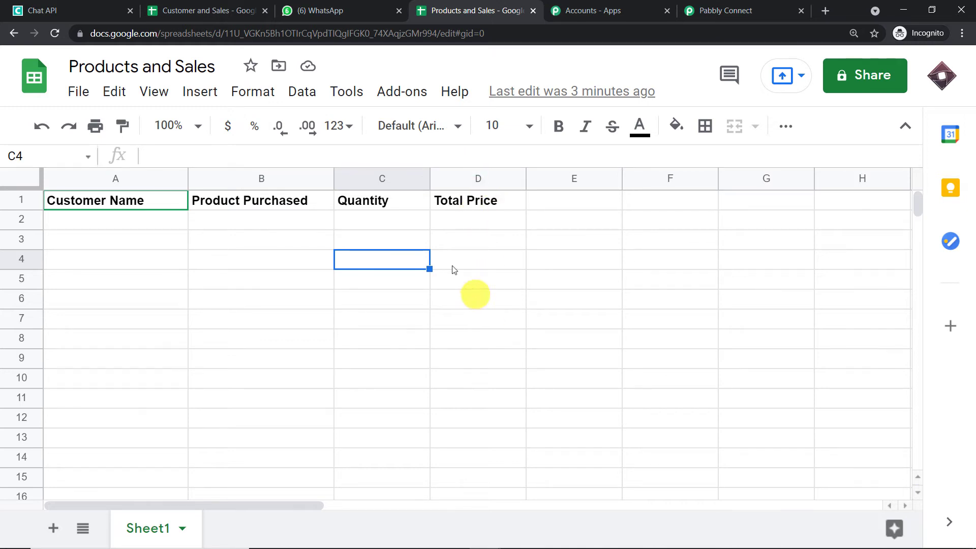
Open the Pabbly Connect Webhooks initial setup for the Products and Sales spreadsheet and enter D as the trigger column.
left_click(411, 93)
mouse_move(427, 171)
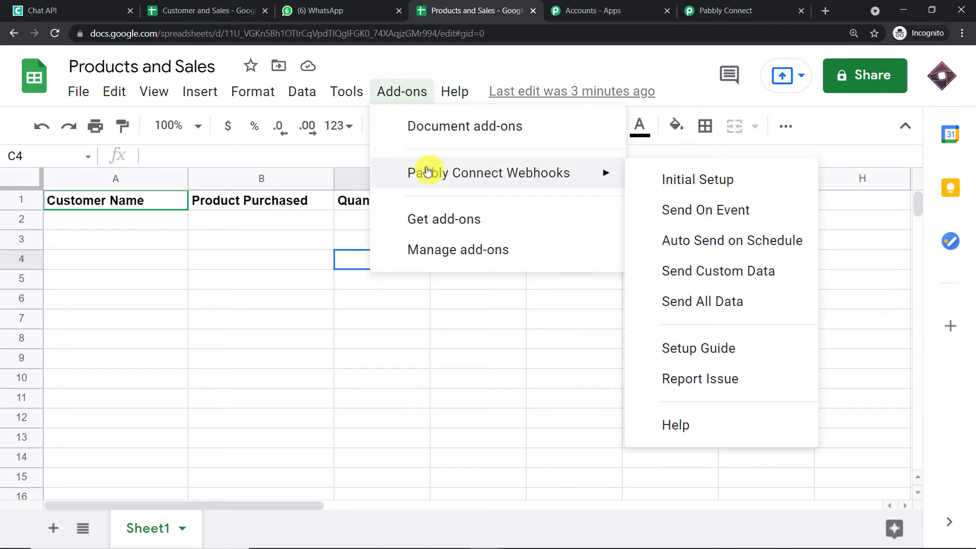
left_click(701, 186)
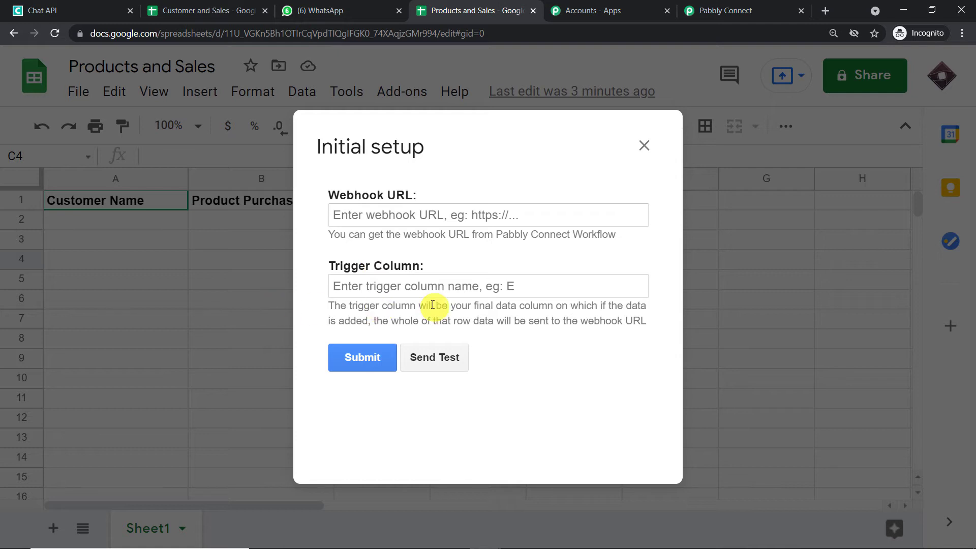
left_click(411, 278)
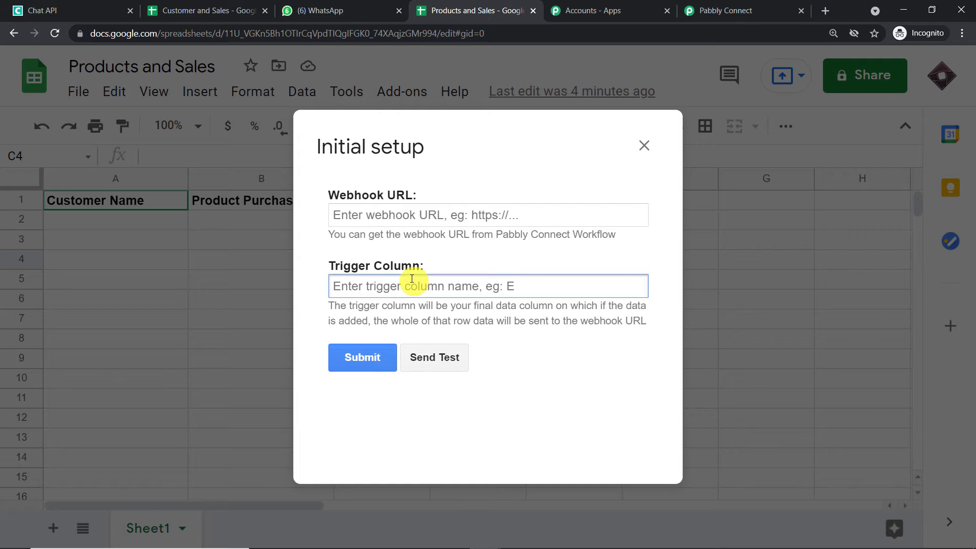
type("D")
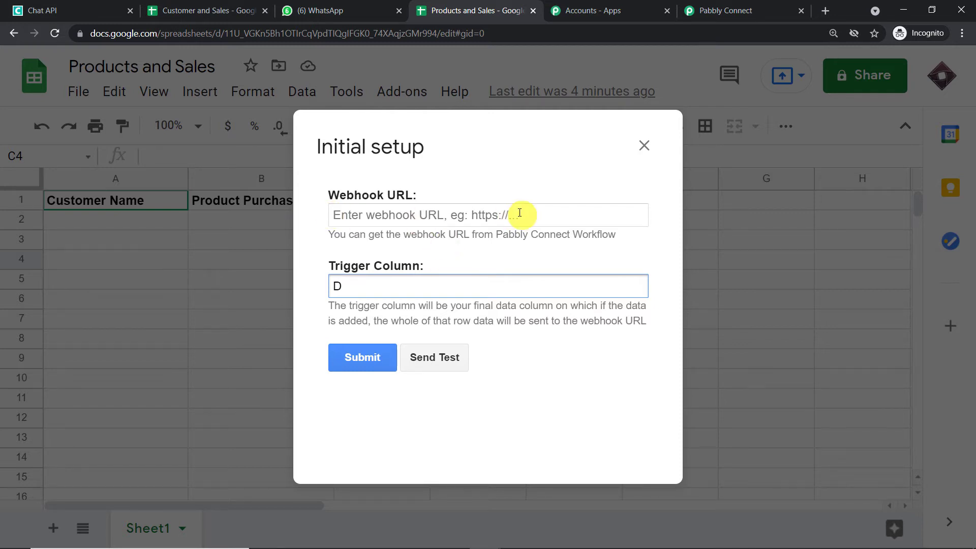
Copy the webhook URL from the Pabbly Connect workflow's trigger into the spreadsheet's initial setup and submit the setup.
left_click(719, 10)
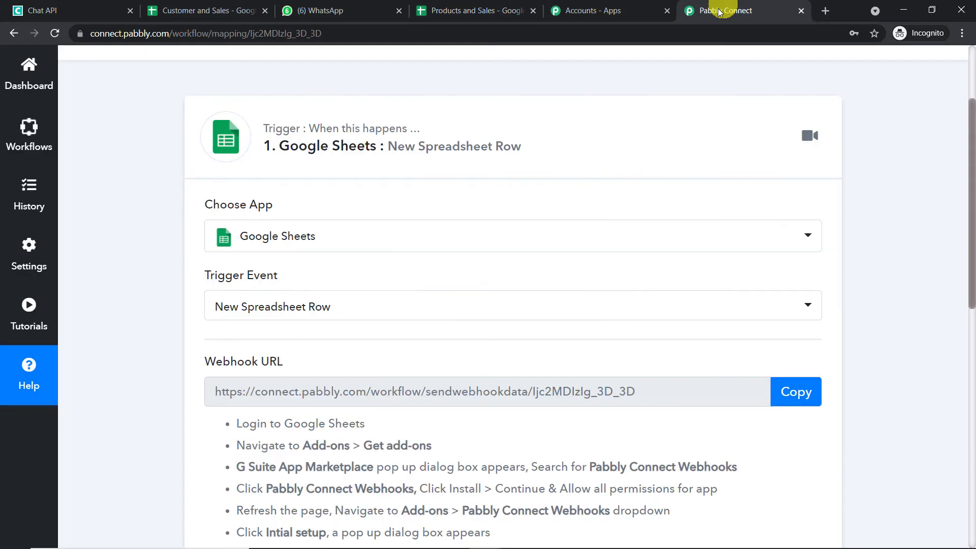
left_click(810, 387)
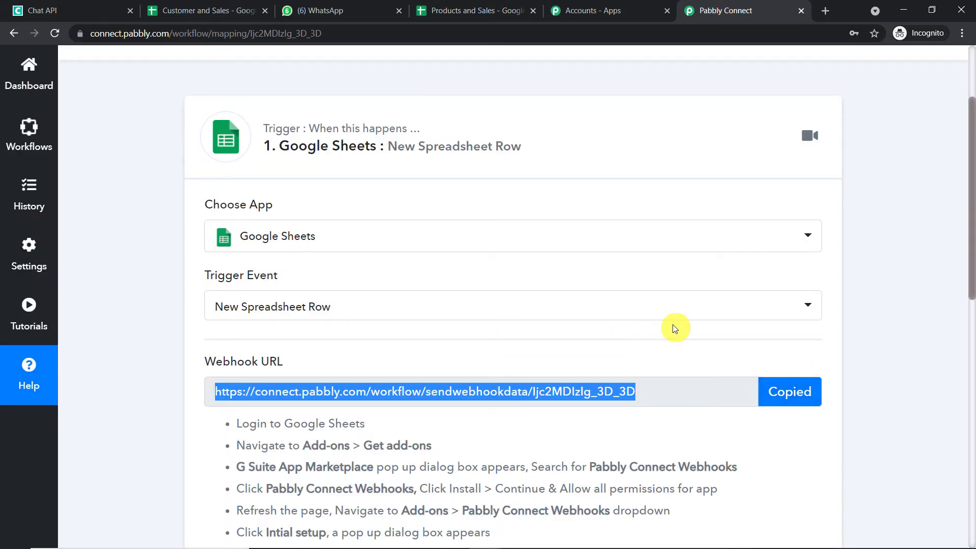
left_click(501, 5)
left_click(446, 214)
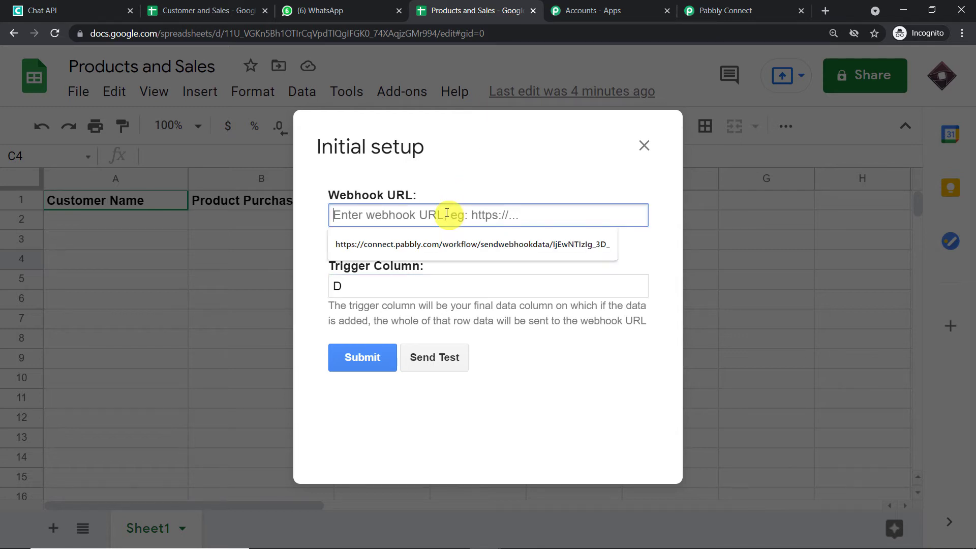
key("ctrl+v")
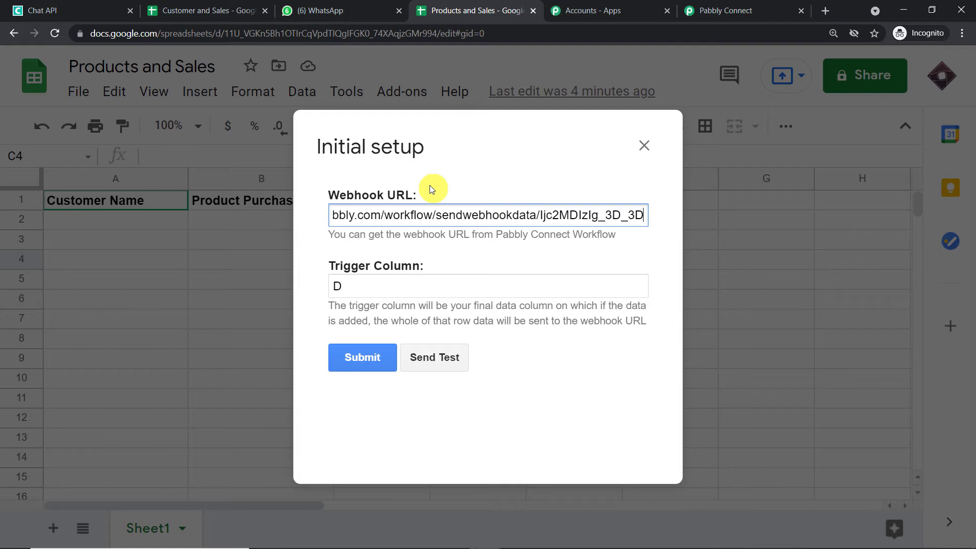
left_click(360, 358)
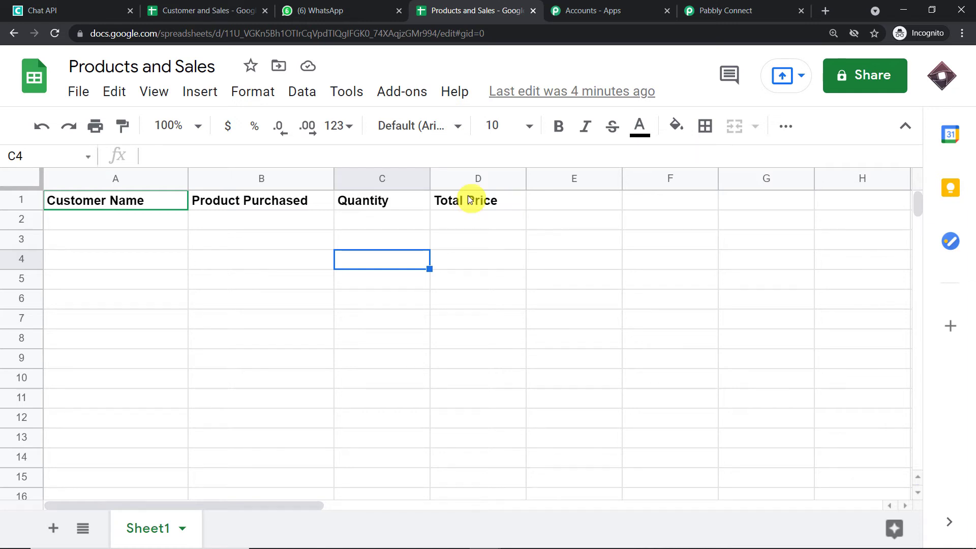
Enable Send On Event for the Pabbly Connect Webhooks add-on and check the webhook response status in the Pabbly Connect workflow.
left_click(394, 90)
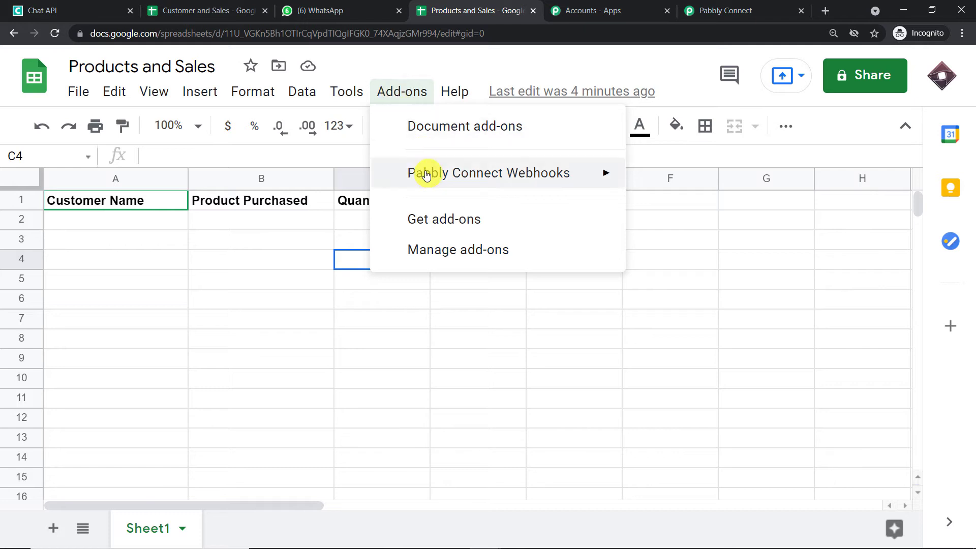
mouse_move(426, 175)
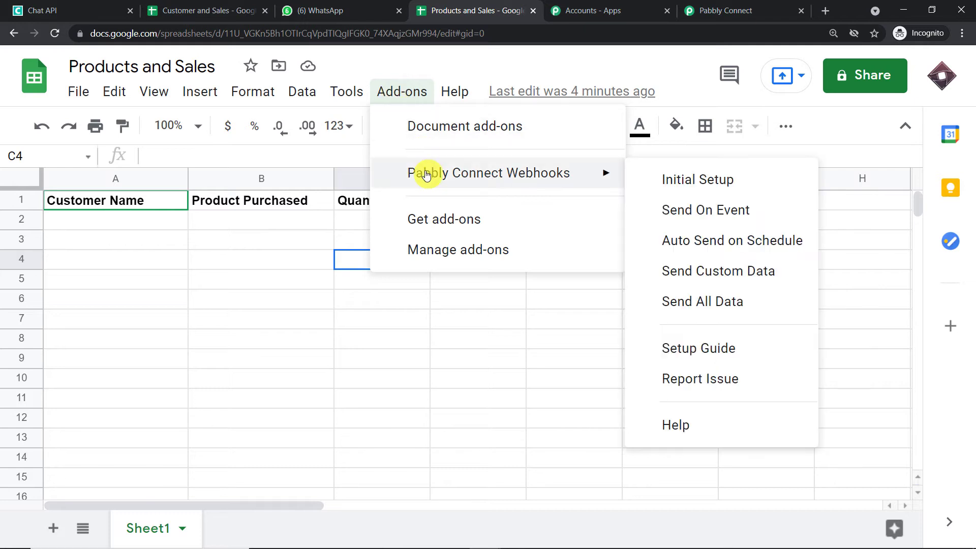
left_click(667, 210)
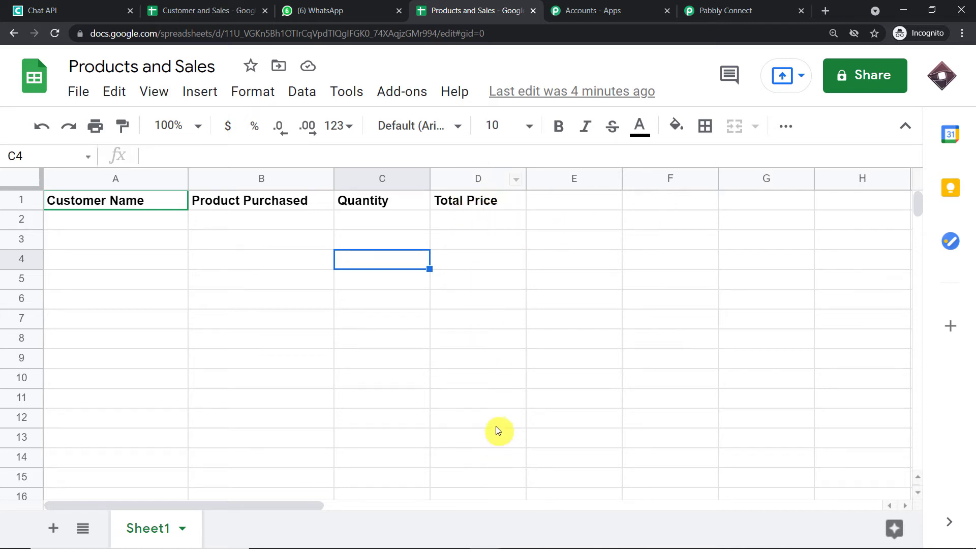
left_click(730, 11)
scroll(672, 238, "down", 5)
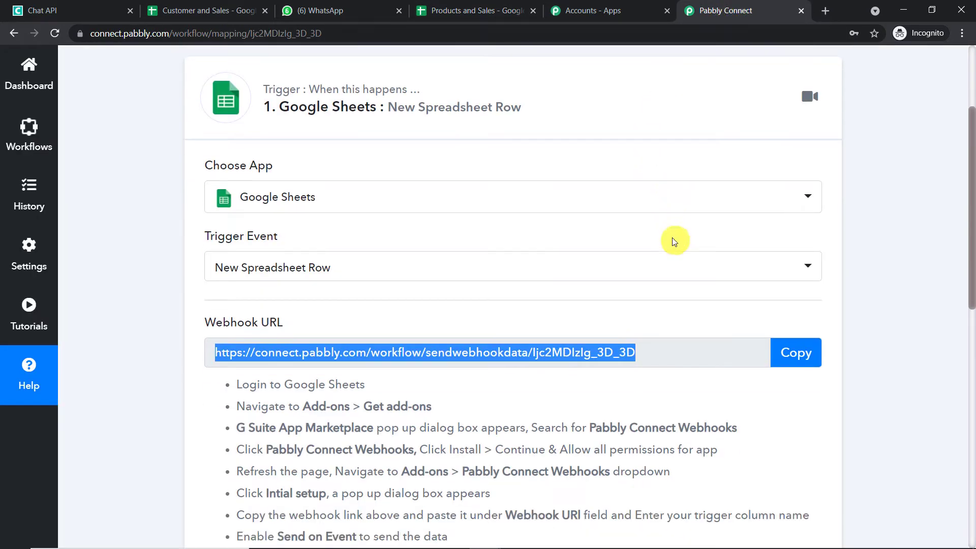
scroll(672, 247, "down", 1)
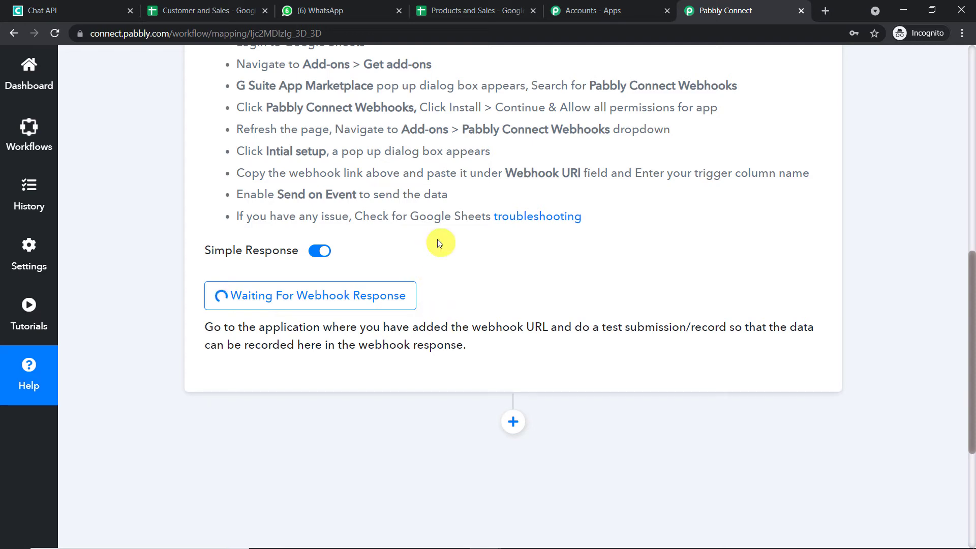
Fill row 2 of the Products and Sales sheet with a customer's name, product Apple Laptop, quantity 1 and total price 50000.
left_click(460, 10)
left_click(107, 229)
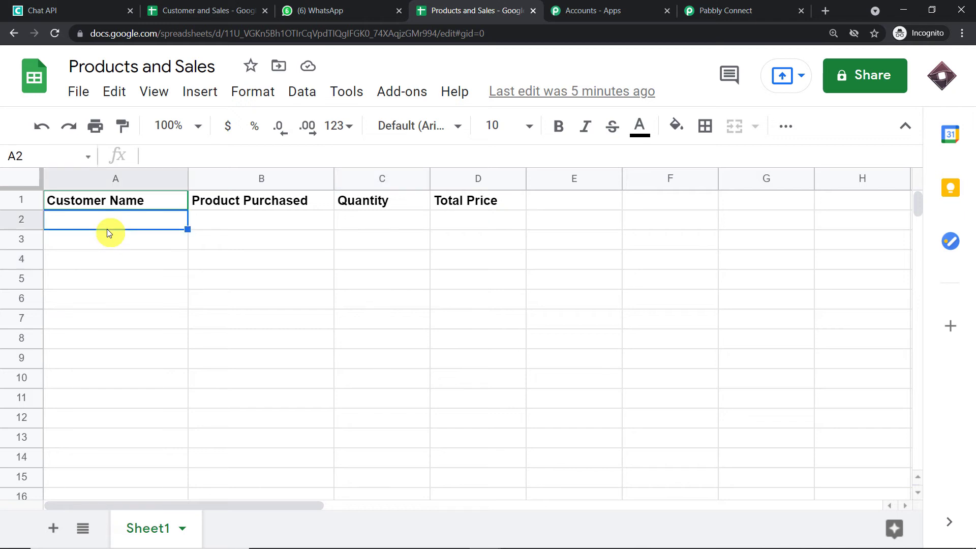
type("Zoey")
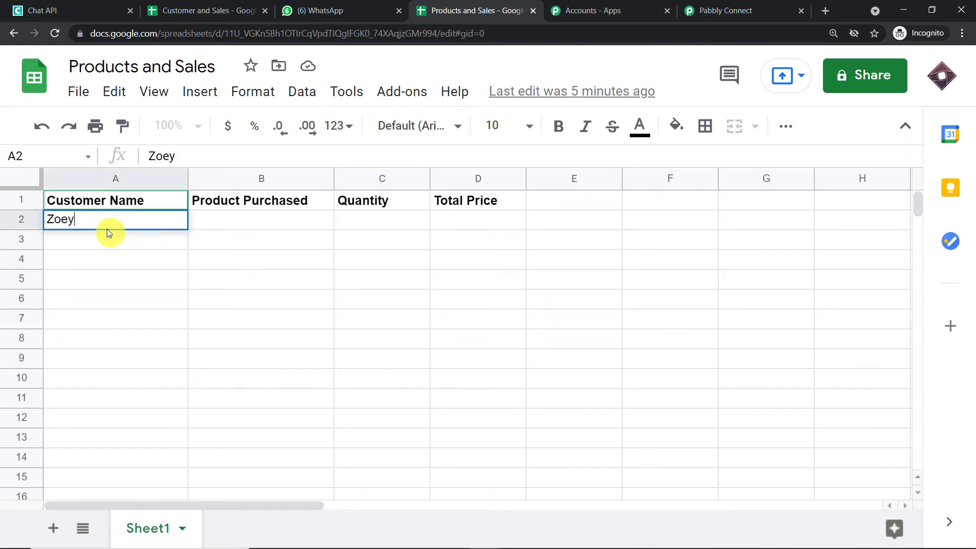
left_click(237, 224)
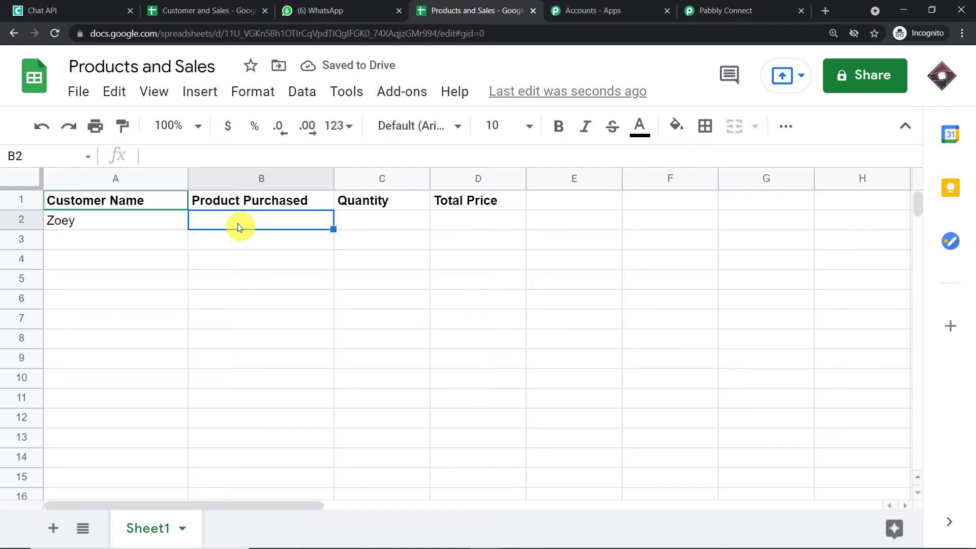
type("Apple Laptop")
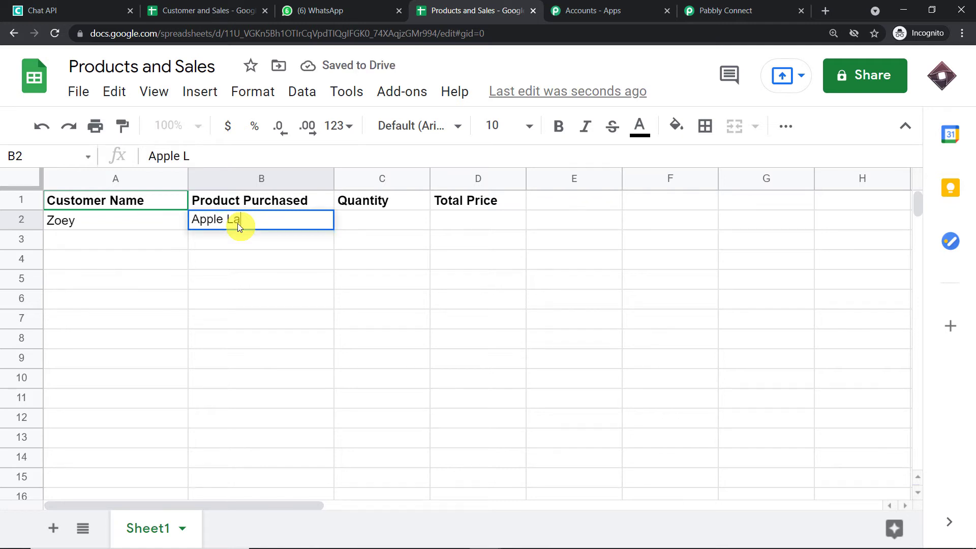
left_click(372, 220)
type("1")
left_click(455, 207)
left_click(463, 217)
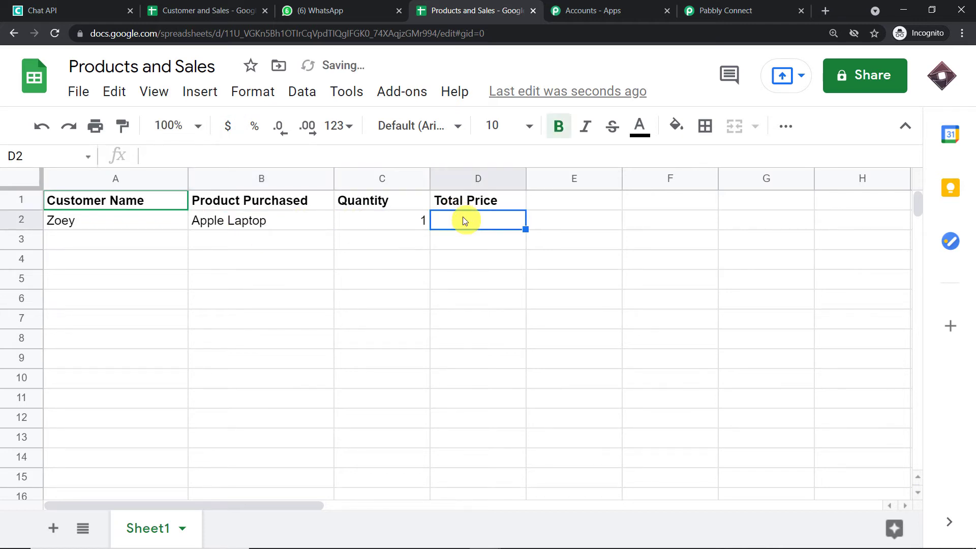
type("50000")
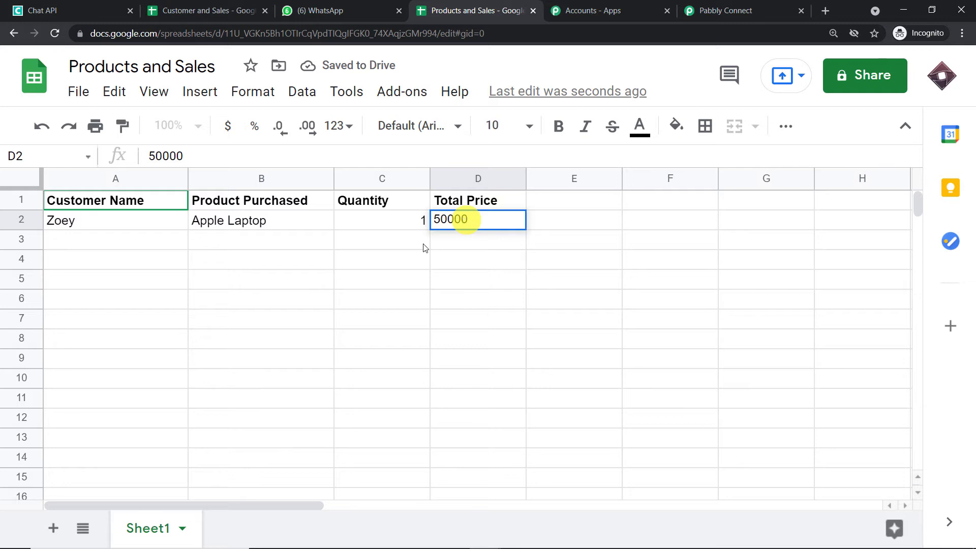
left_click(374, 279)
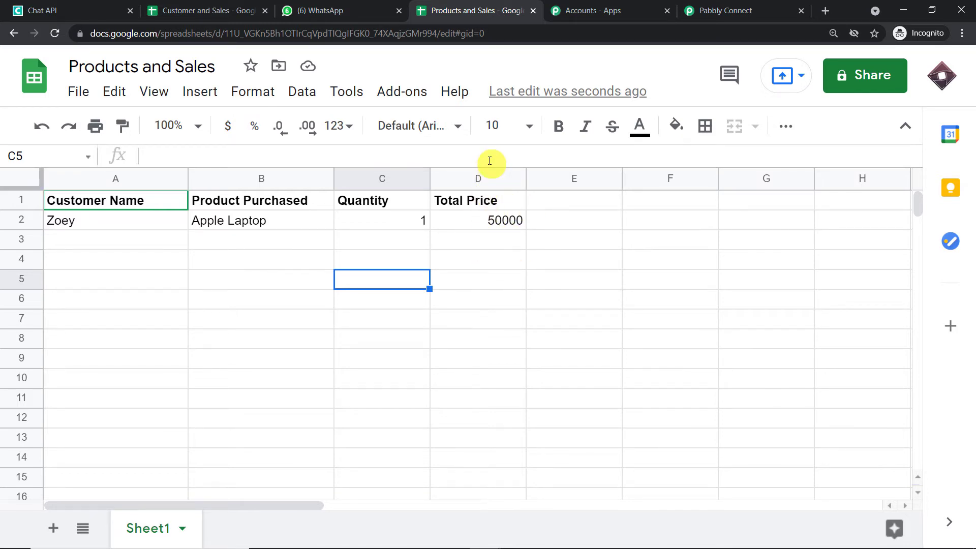
Review the labels and values of the webhook response captured by the Google Sheets trigger in the Pabbly Connect workflow.
left_click(747, 4)
scroll(714, 172, "down", 3)
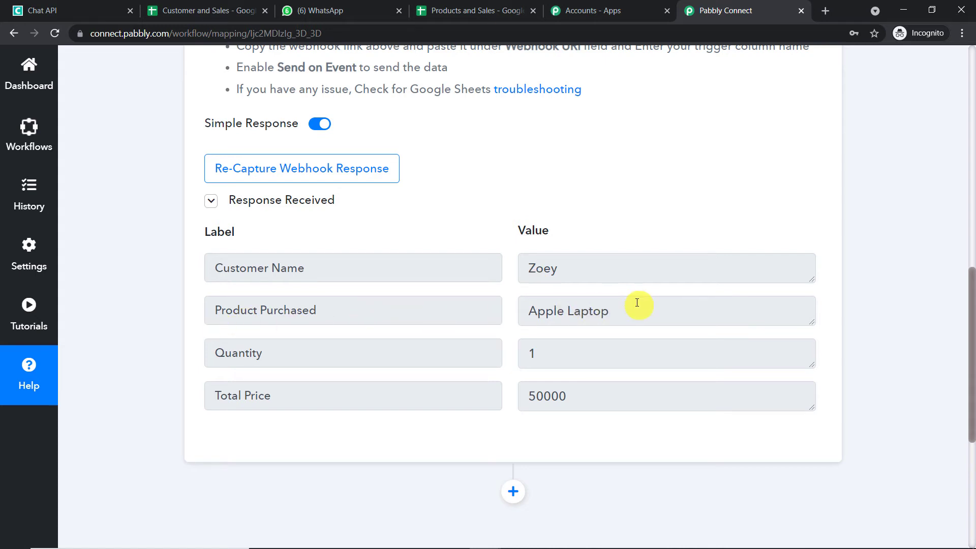
scroll(632, 304, "down", 1)
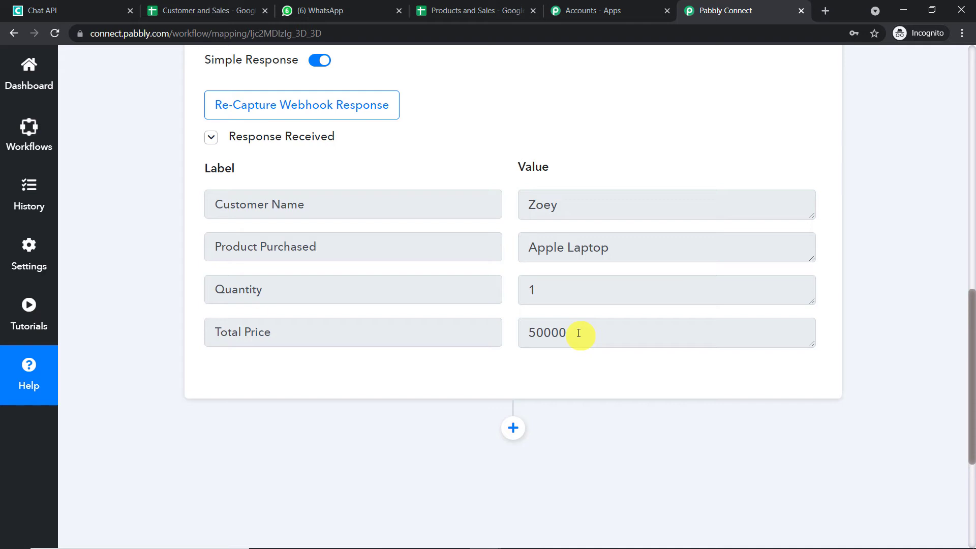
mouse_move(549, 165)
left_click_drag(522, 168, 548, 154)
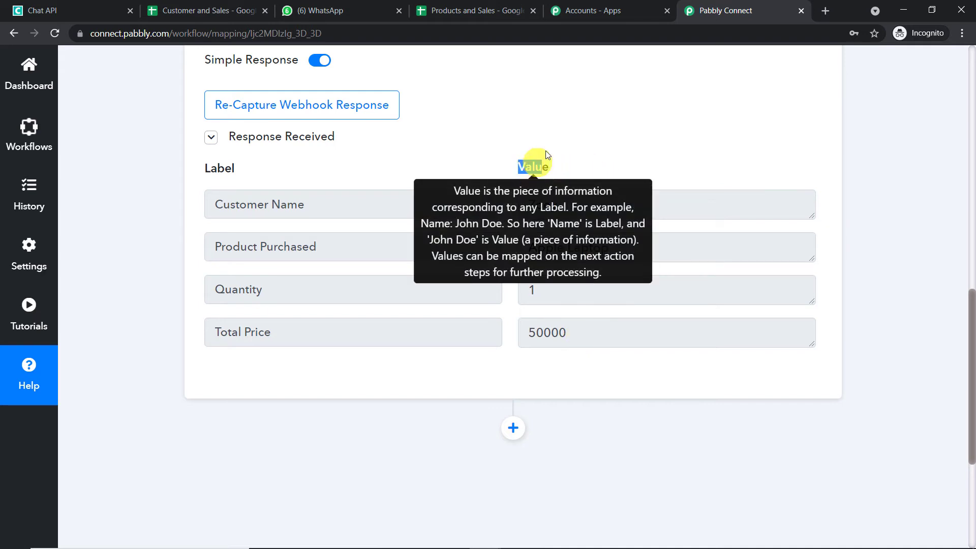
left_click(577, 133)
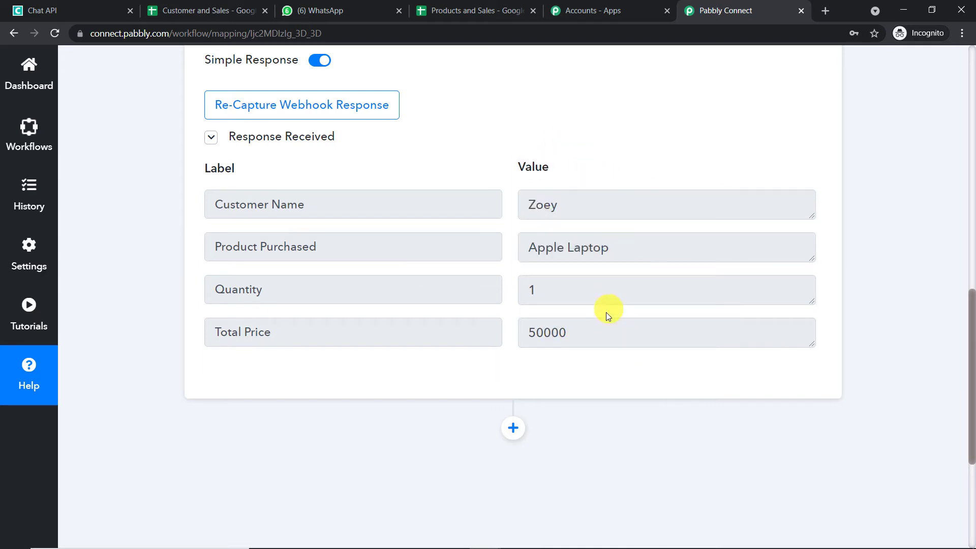
Switch to WhatsApp Web and look at the earlier sales messages in the Sales Team group.
left_click(312, 11)
scroll(589, 168, "up", 5)
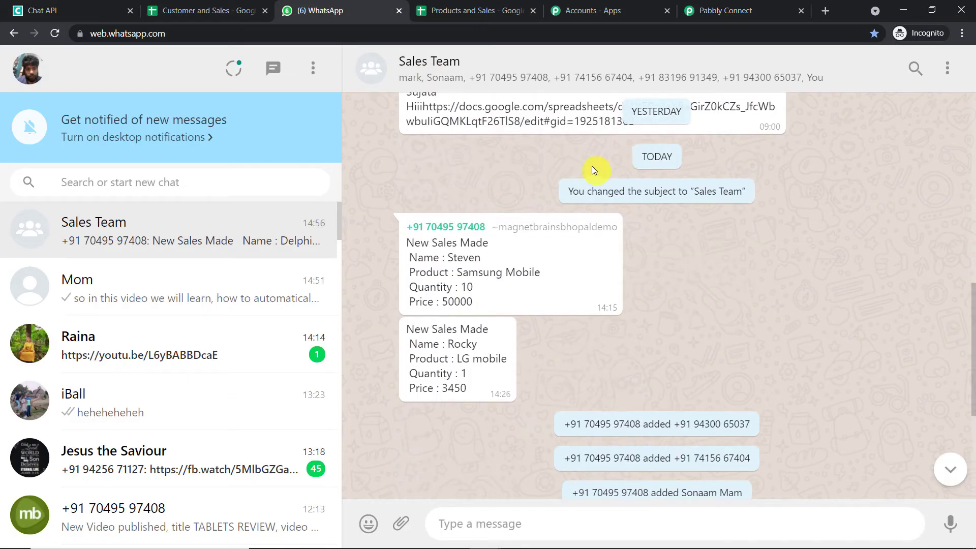
Return to the Pabbly Connect workflow and add an action step after the trigger that uses the Chat API app.
scroll(591, 165, "up", 5)
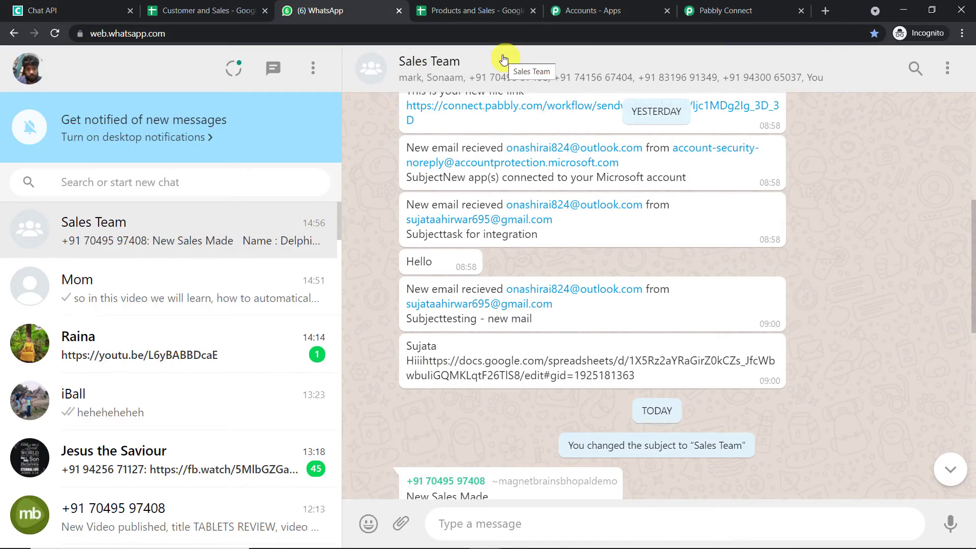
left_click(725, 11)
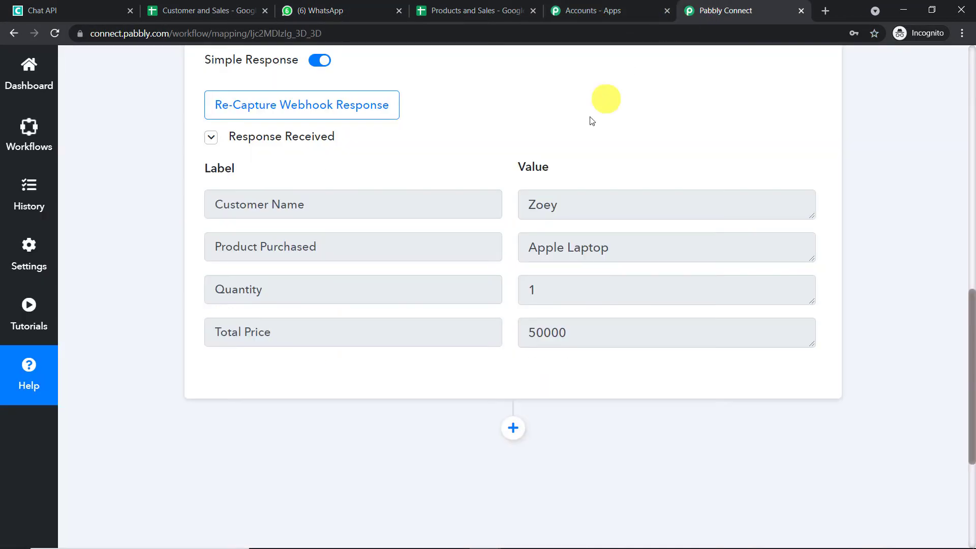
scroll(585, 132, "down", 4)
left_click(509, 240)
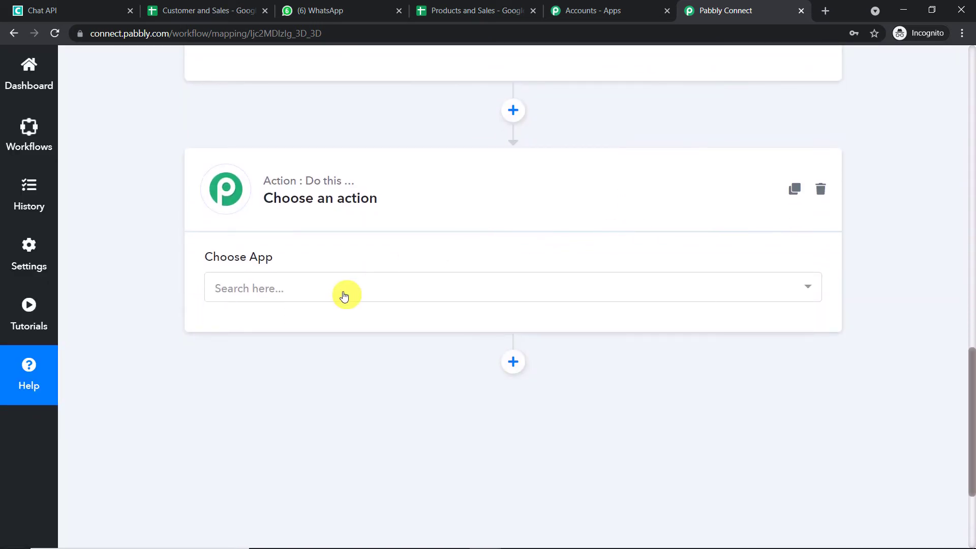
left_click(344, 295)
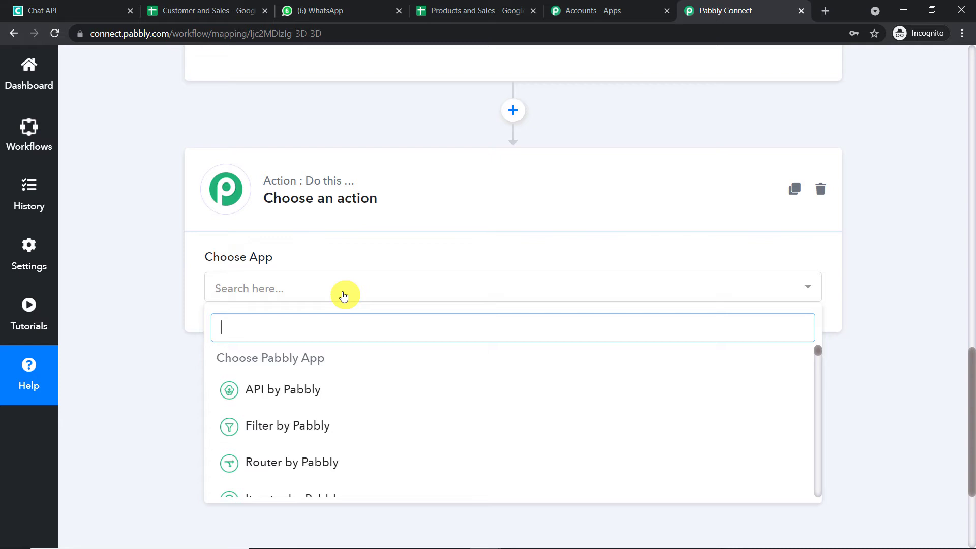
type("cha")
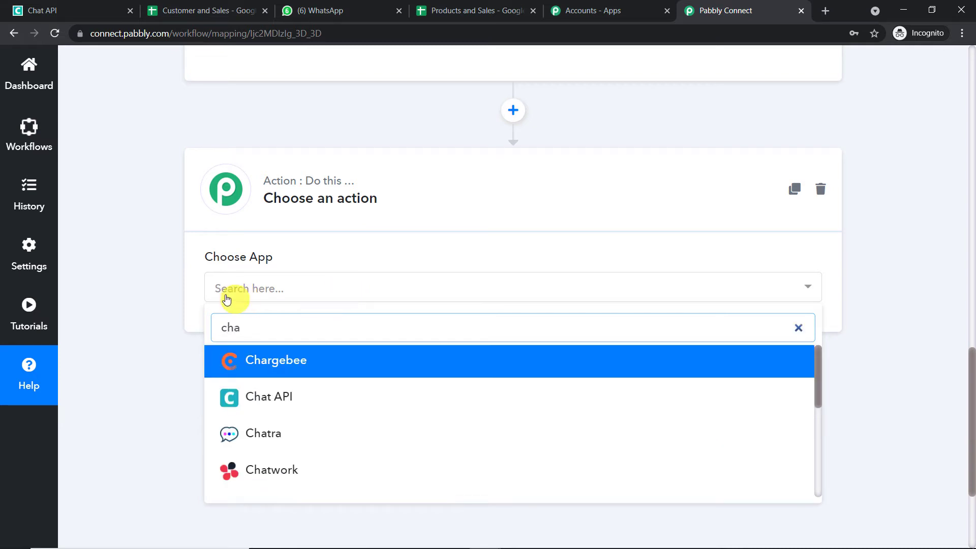
left_click(286, 399)
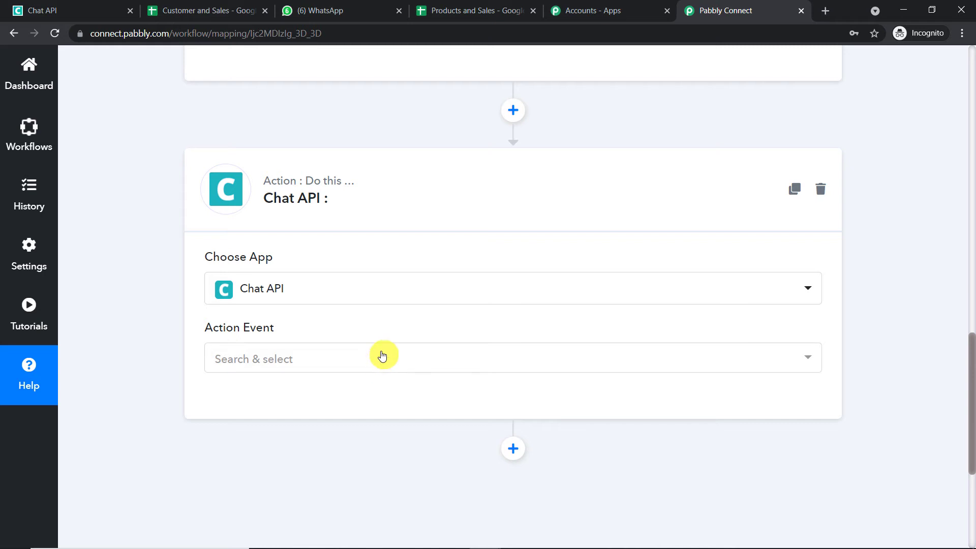
Set the Chat API step's action event to Get Contacts/Groups.
scroll(382, 355, "down", 1)
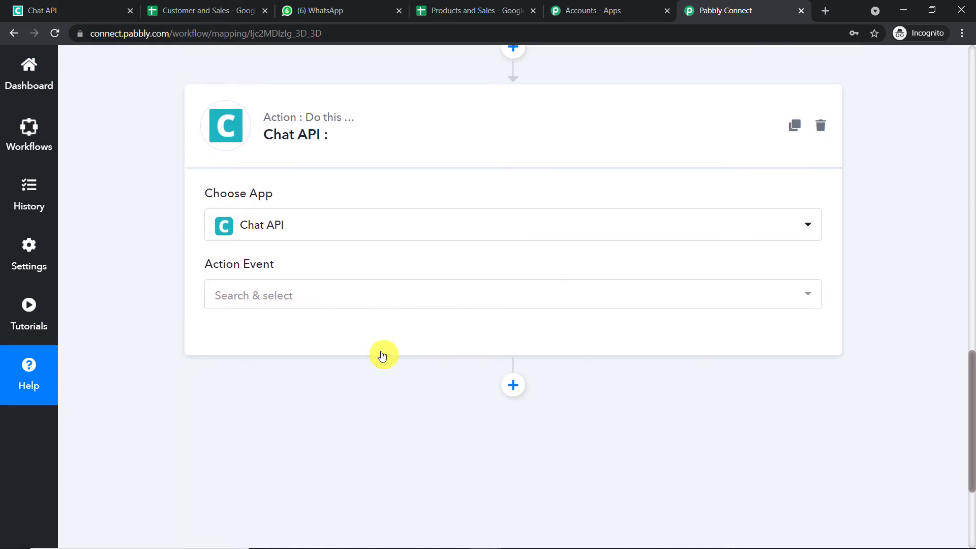
left_click(393, 305)
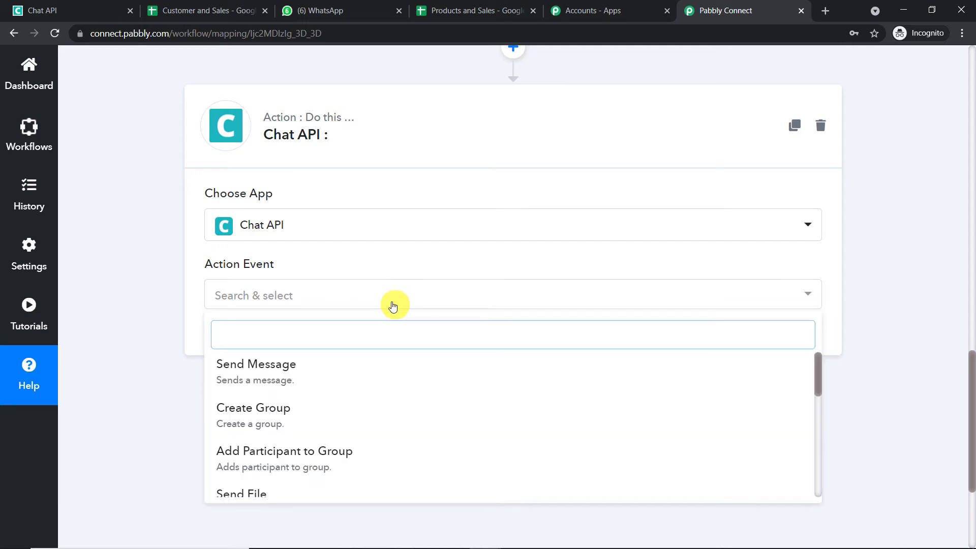
scroll(410, 362, "down", 1)
scroll(420, 386, "down", 3)
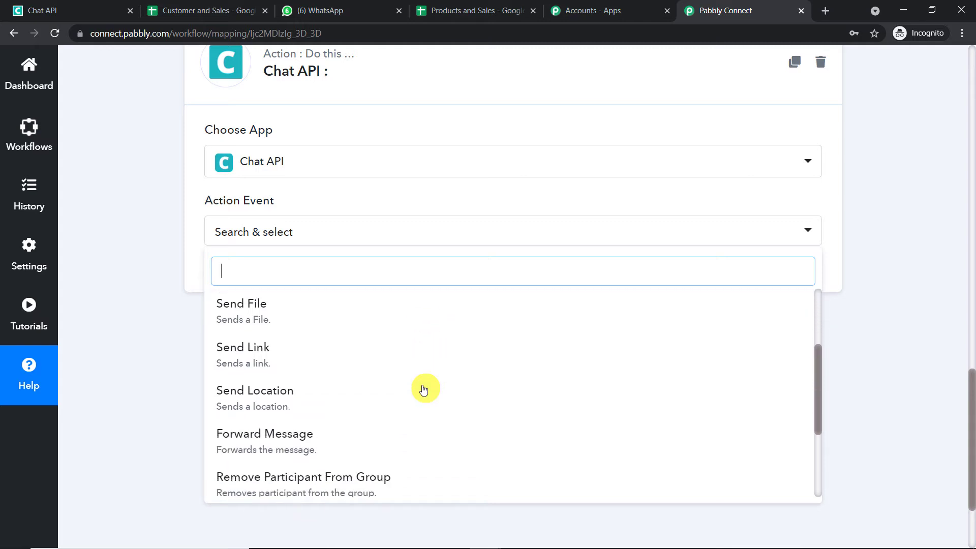
scroll(423, 389, "down", 3)
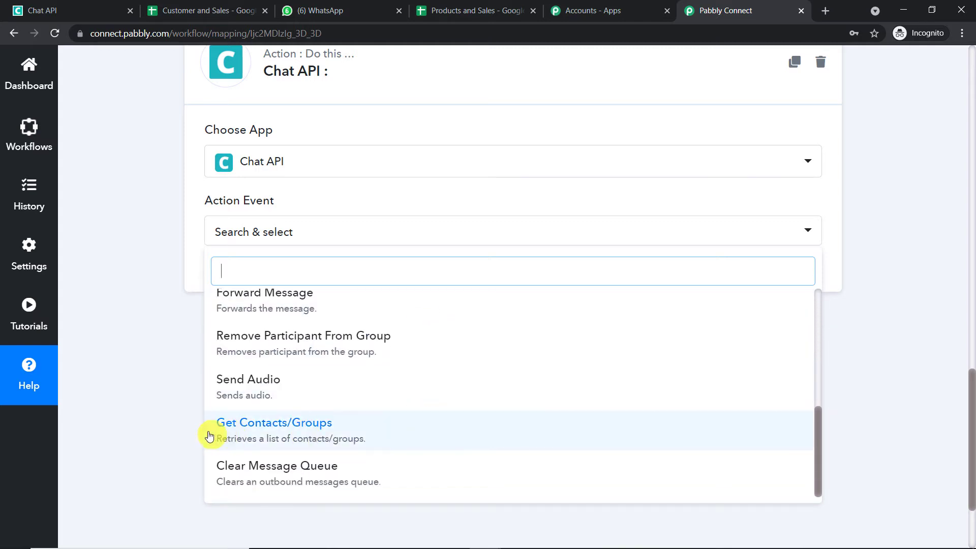
left_click(291, 437)
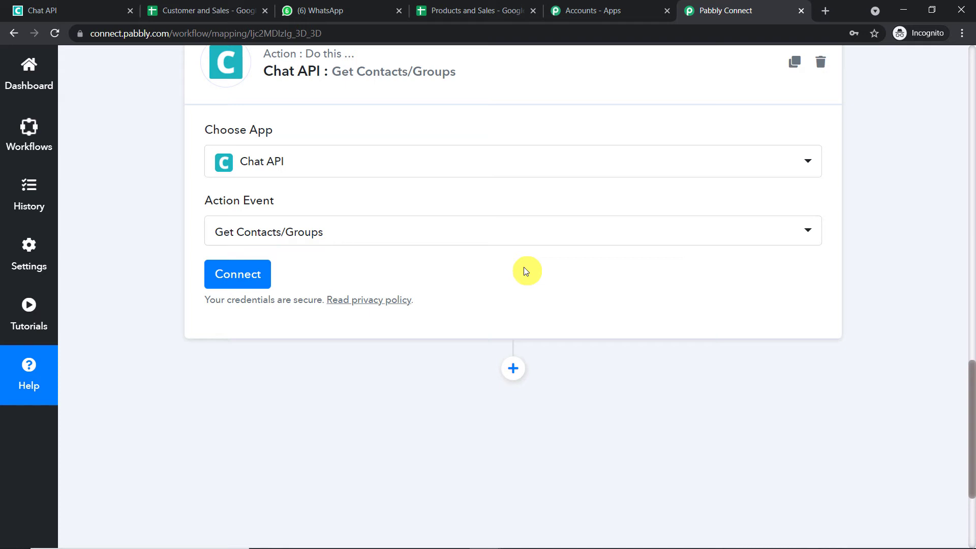
Look at the Sales Team group in WhatsApp Web and return to the Chat API step in Pabbly Connect.
left_click(381, 7)
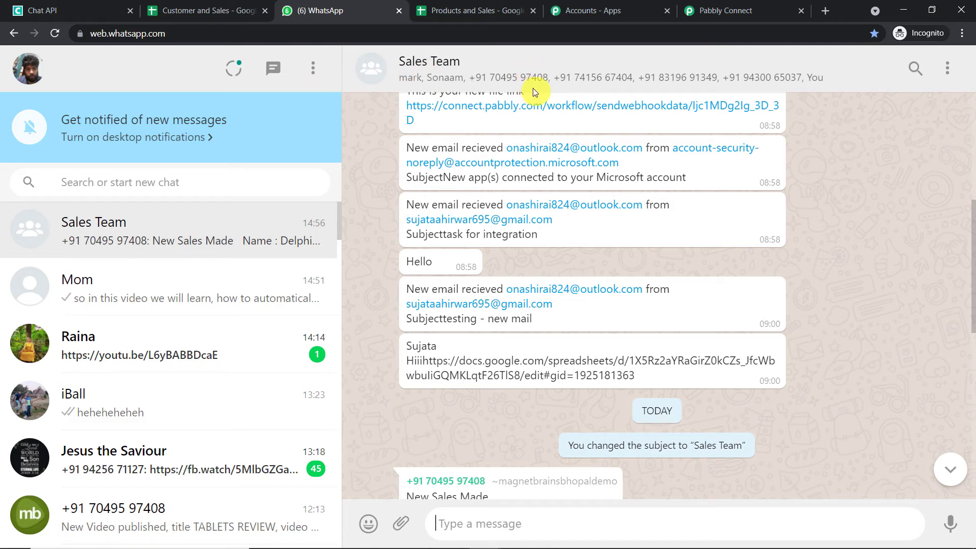
left_click(719, 10)
scroll(636, 198, "up", 2)
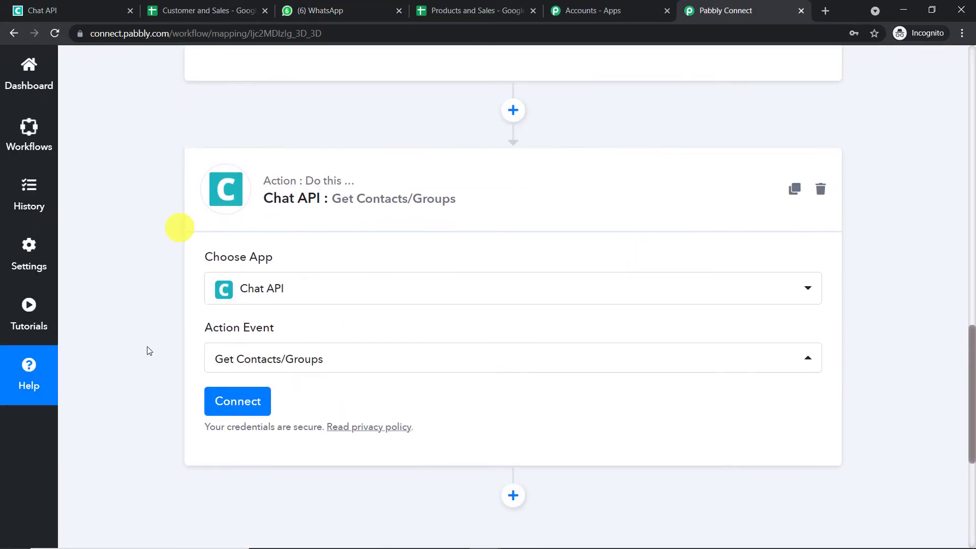
Start a new Chat API connection and fill its API URL with the one copied from the Chat API site's WhatsApp instance page.
left_click(229, 404)
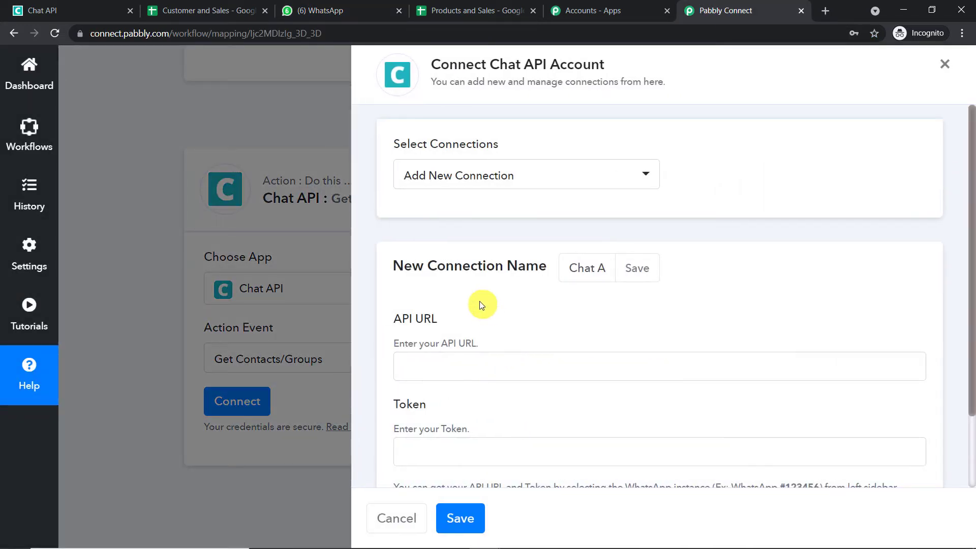
scroll(482, 305, "down", 1)
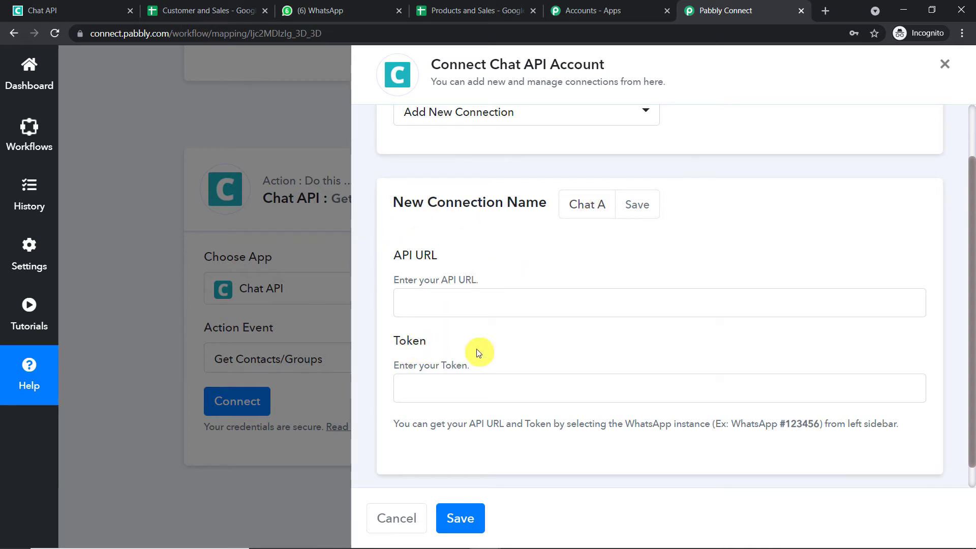
left_click(17, 5)
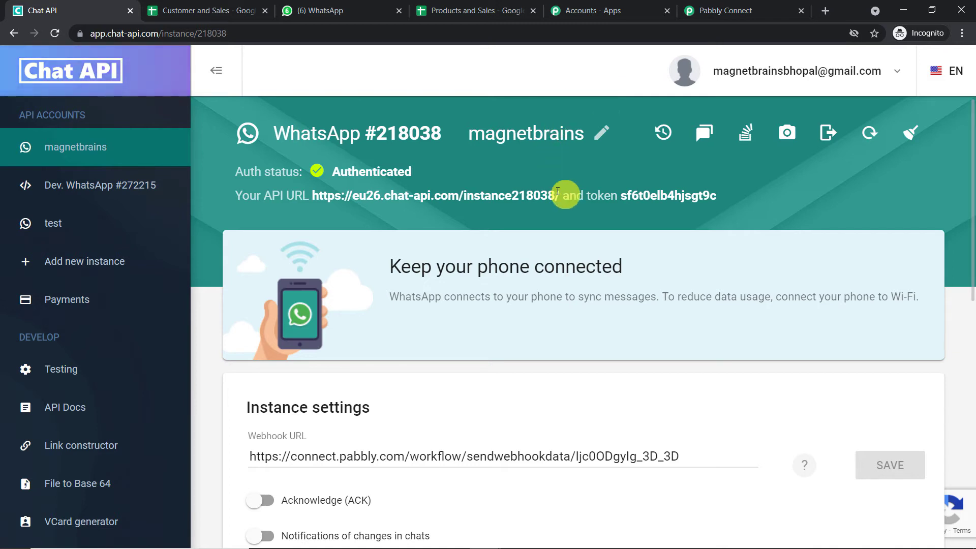
left_click_drag(558, 191, 313, 192)
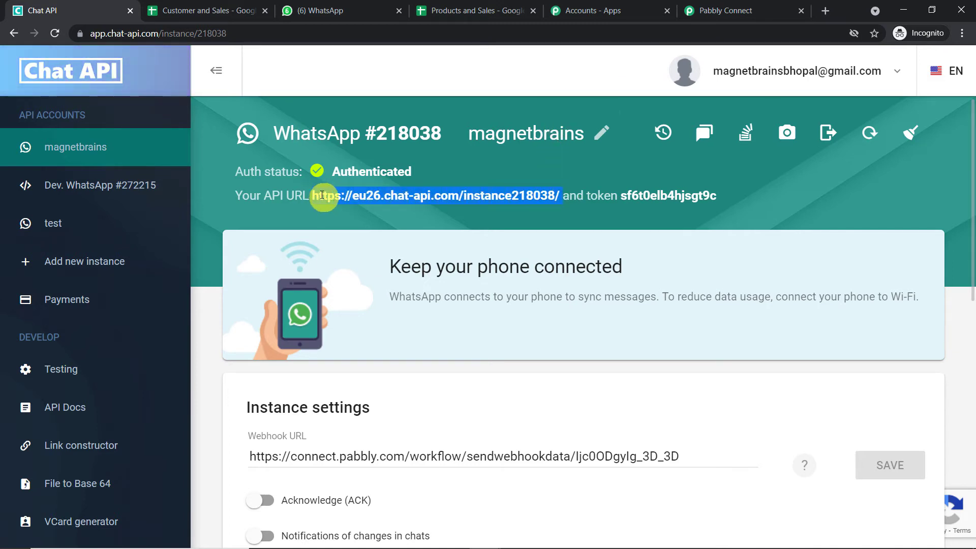
right_click(315, 196)
left_click(338, 206)
left_click(726, 10)
left_click(486, 301)
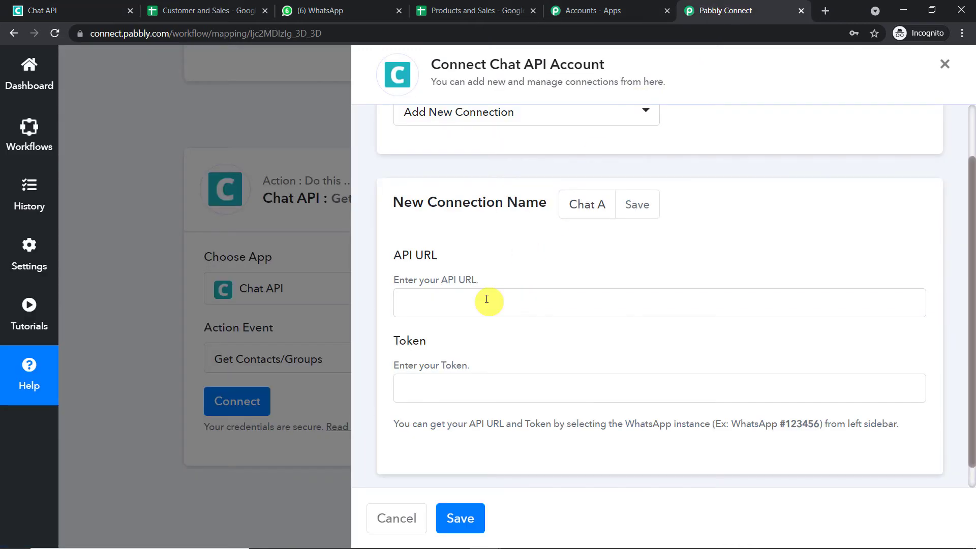
key("ctrl+v")
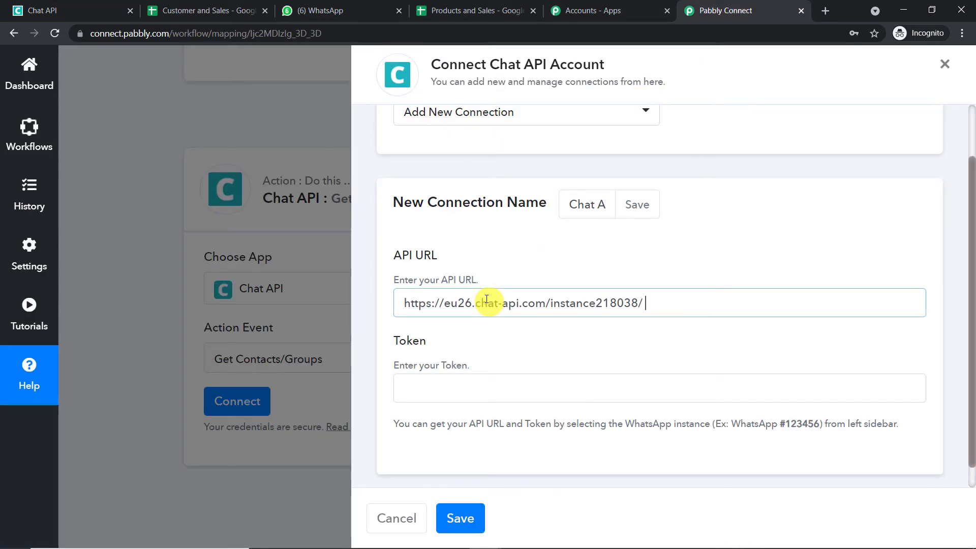
Copy the instance's access token from the Chat API site into the Token field of the new Pabbly Connect connection.
left_click(457, 386)
left_click(102, 10)
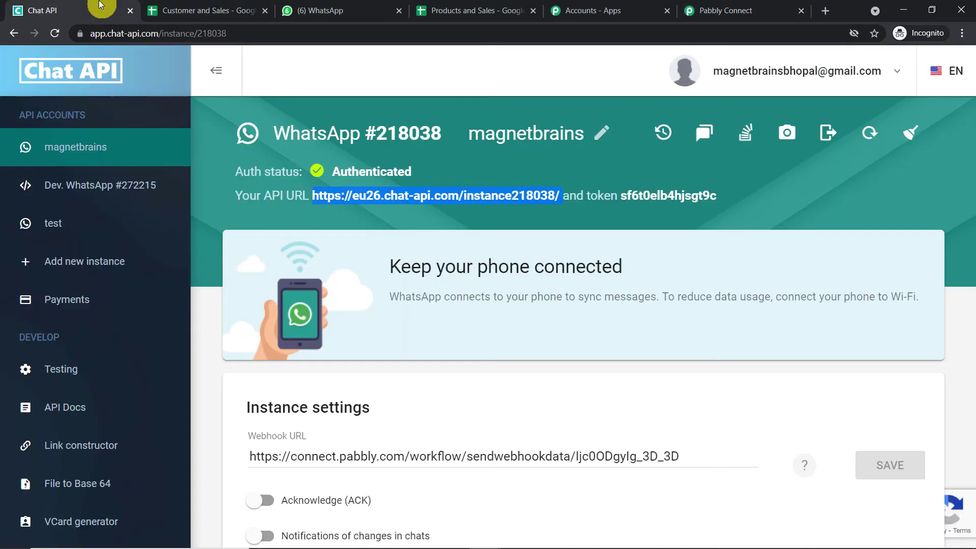
left_click_drag(718, 195, 624, 196)
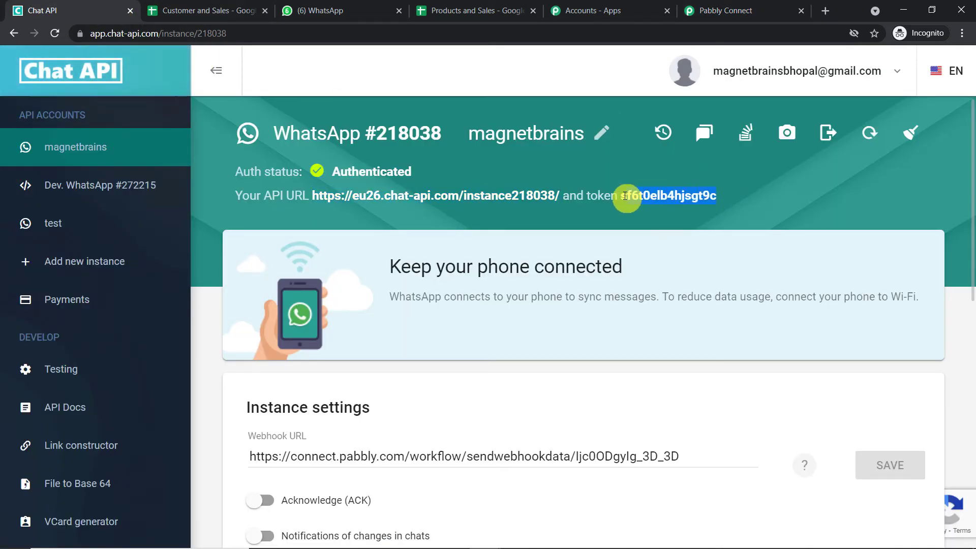
right_click(626, 195)
left_click(636, 202)
left_click(711, 10)
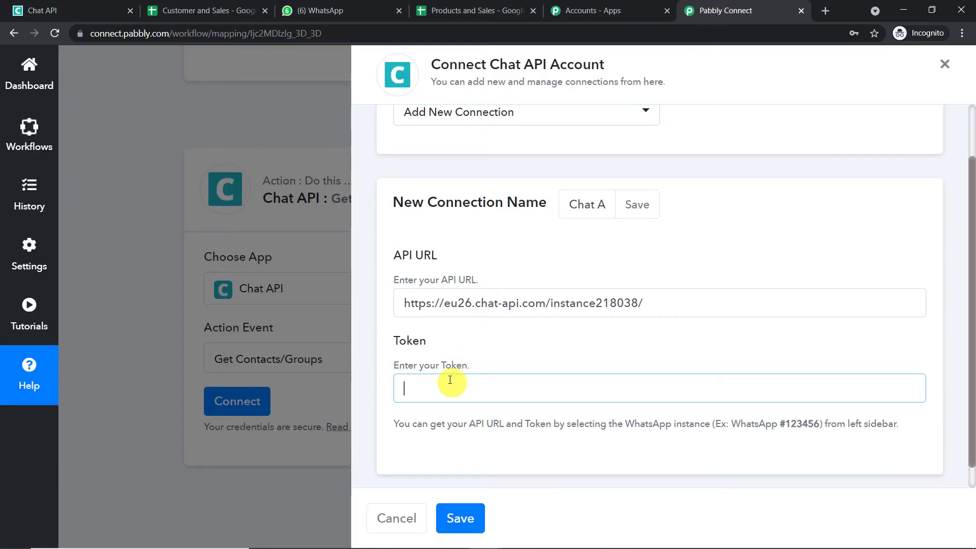
key("ctrl+v")
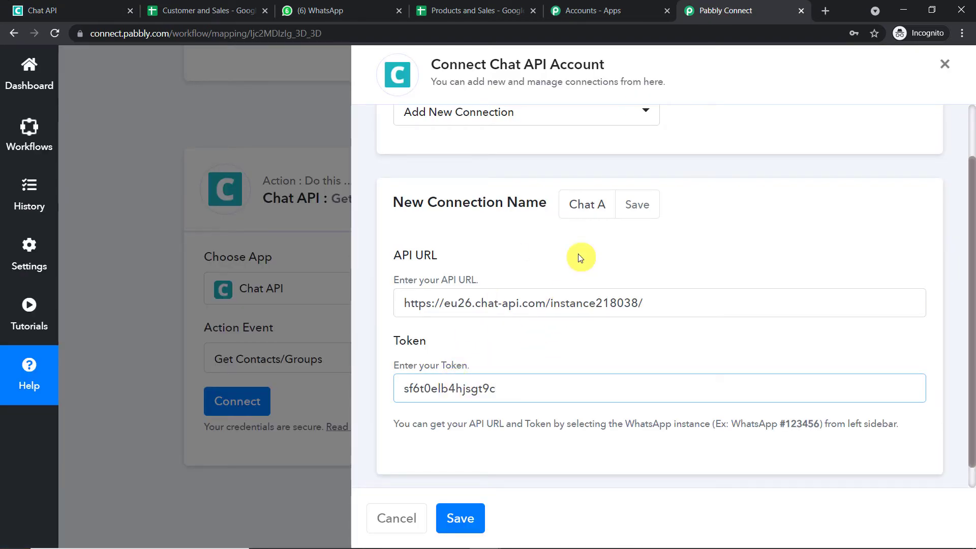
Save the Chat API connection, then save the Get Contacts/Groups step and send its test request.
scroll(581, 255, "down", 1)
left_click(462, 518)
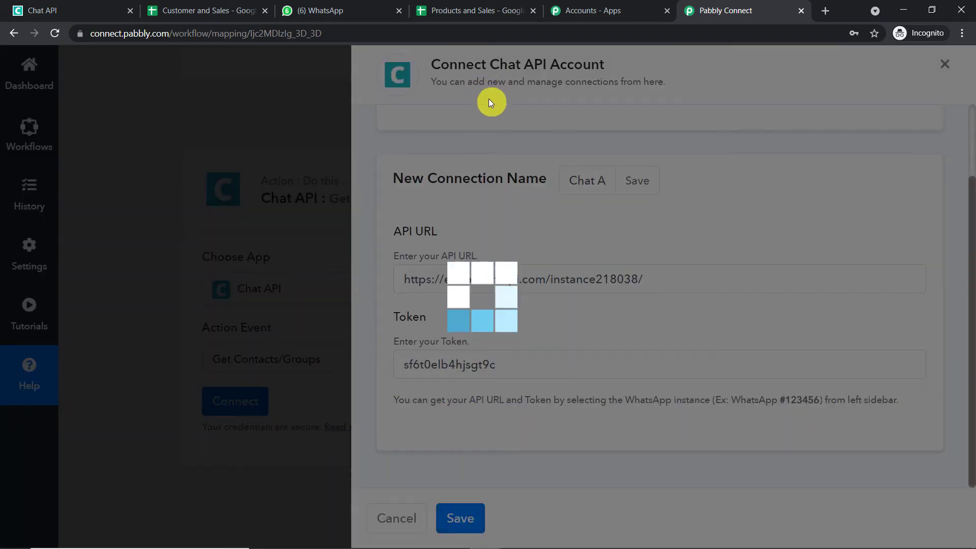
scroll(538, 153, "down", 3)
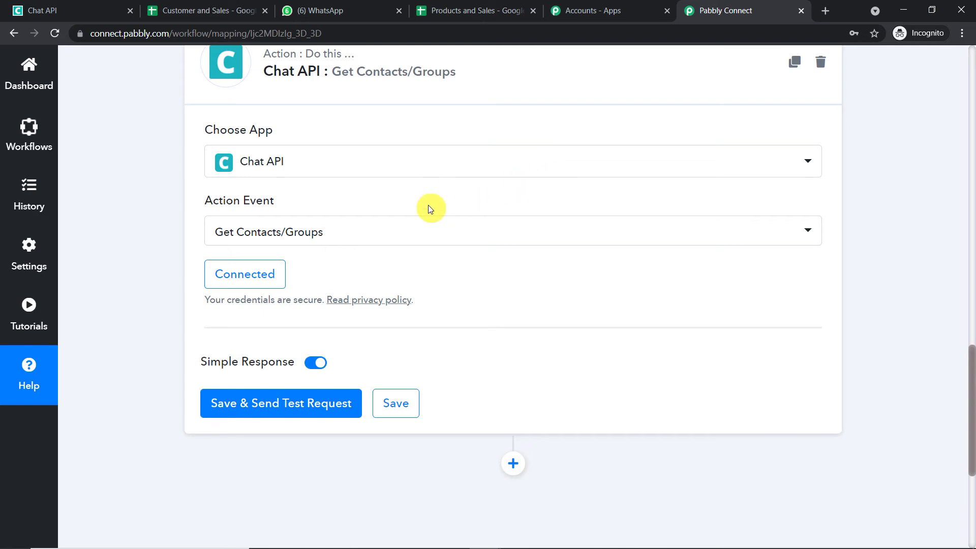
left_click(322, 405)
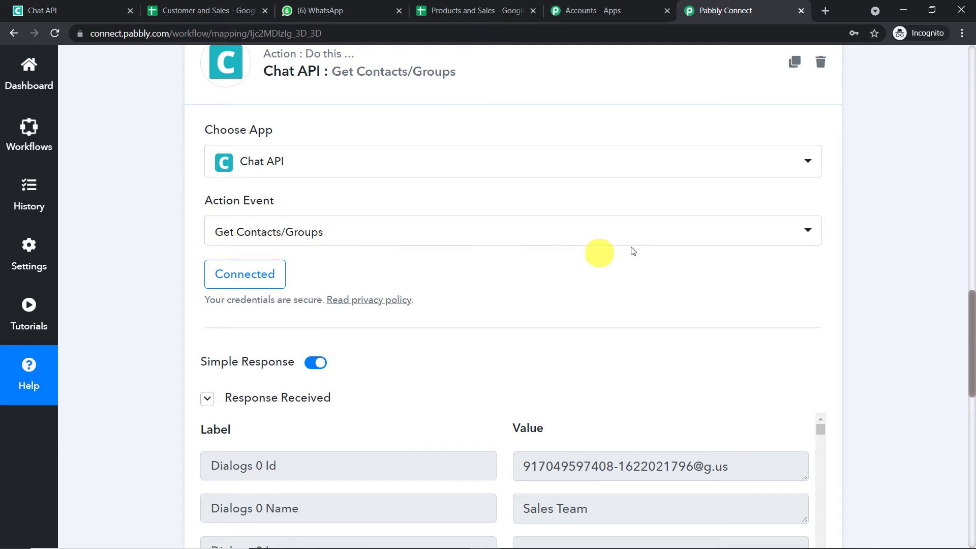
Examine the IDs and names of the groups and contacts in the response received from Chat API.
scroll(661, 260, "down", 4)
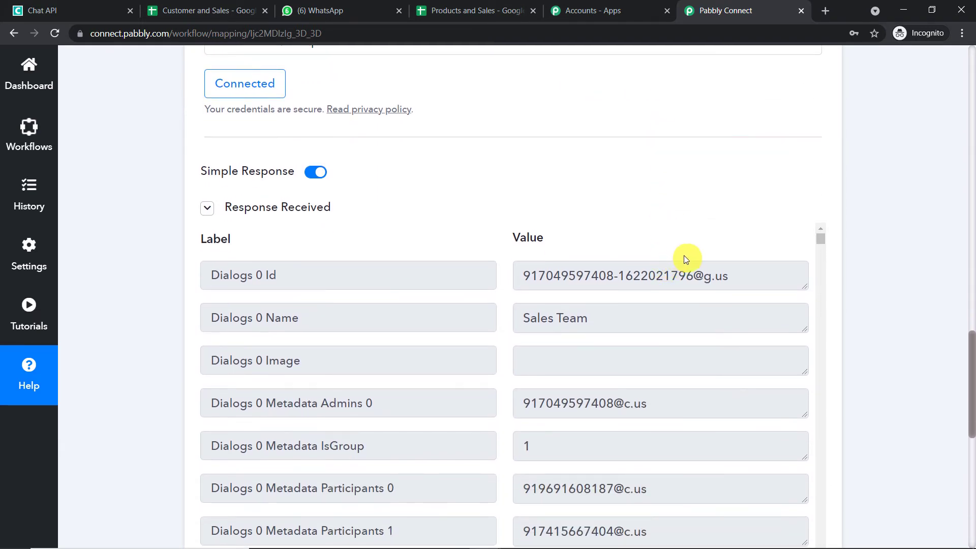
scroll(685, 258, "down", 3)
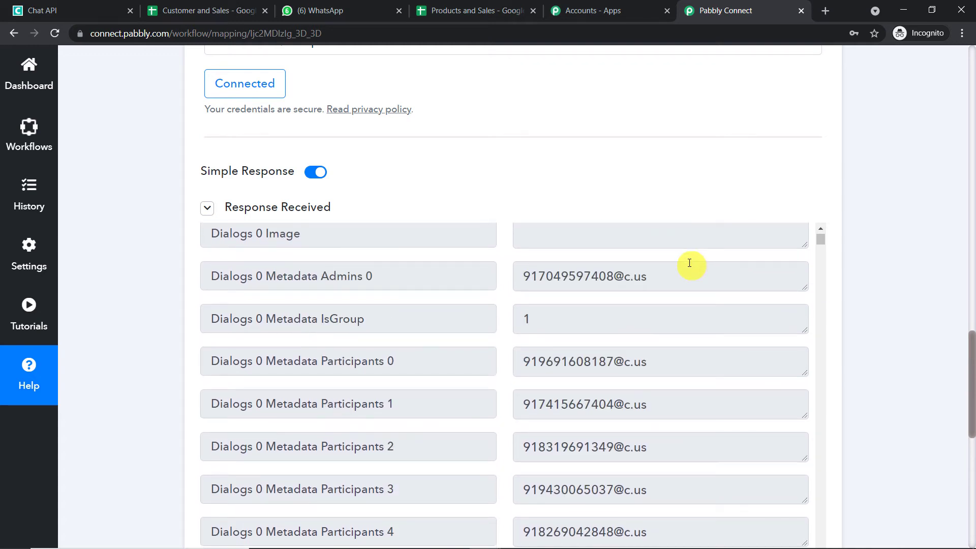
scroll(683, 265, "down", 12)
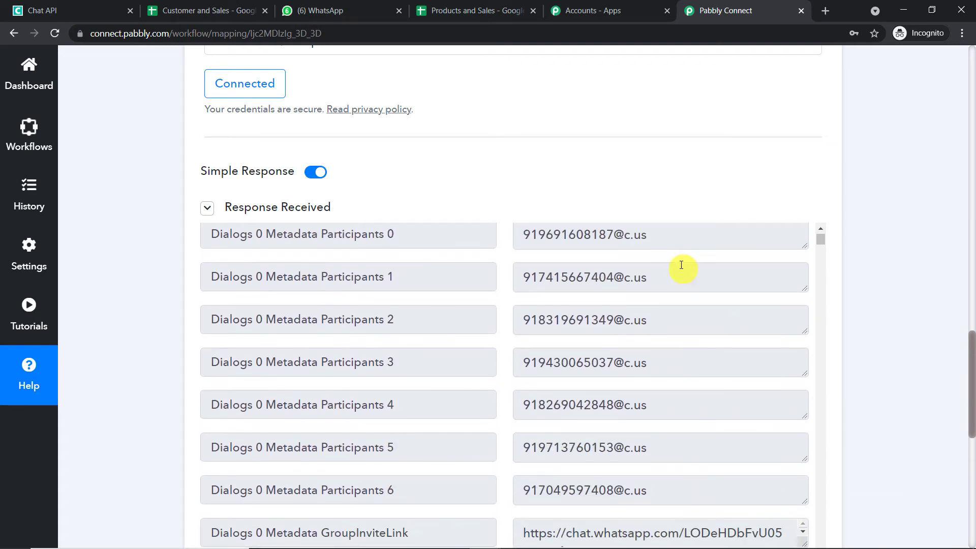
scroll(683, 270, "down", 20)
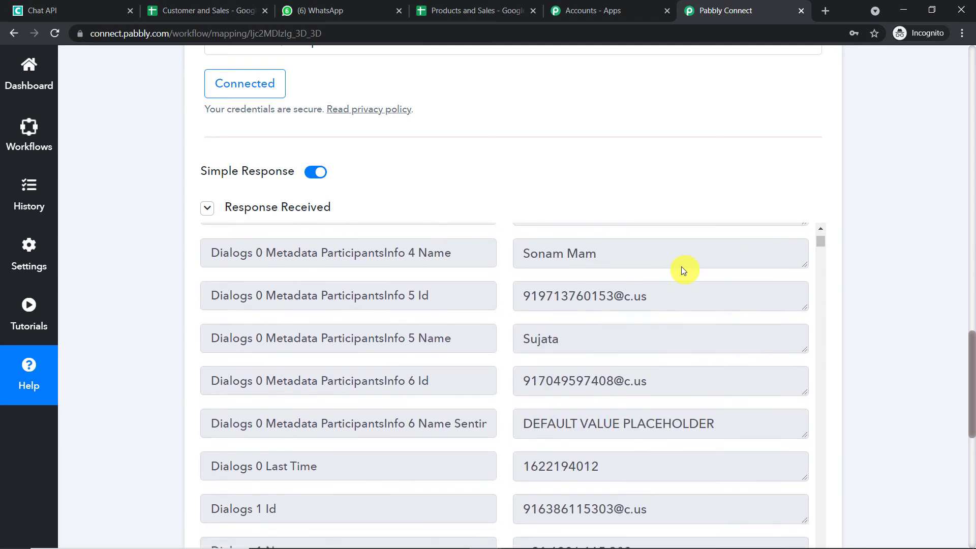
scroll(681, 266, "down", 8)
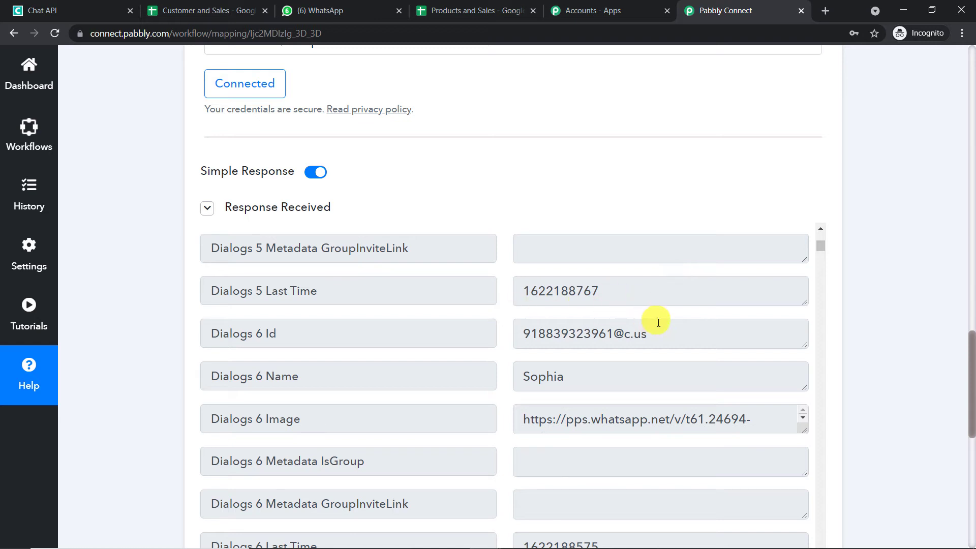
left_click_drag(653, 333, 506, 338)
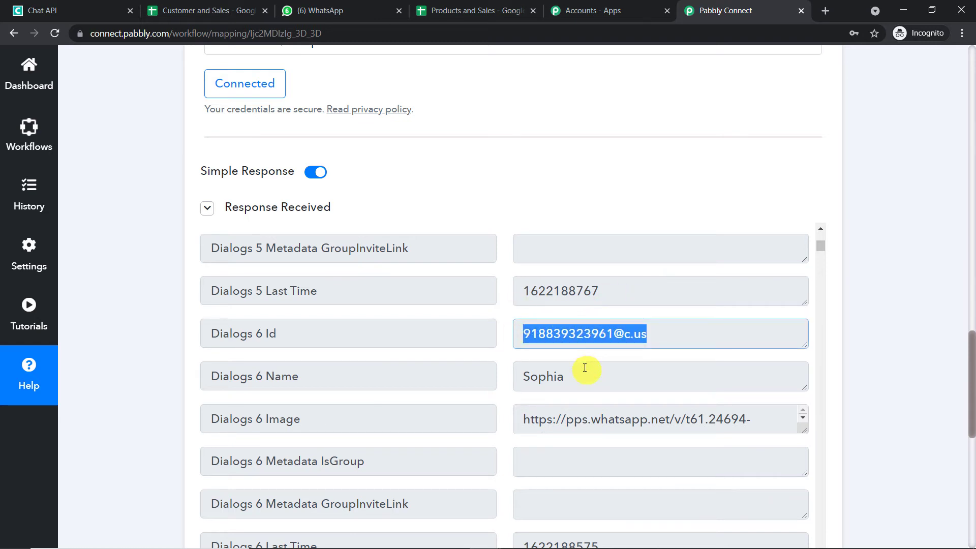
left_click_drag(579, 376, 523, 374)
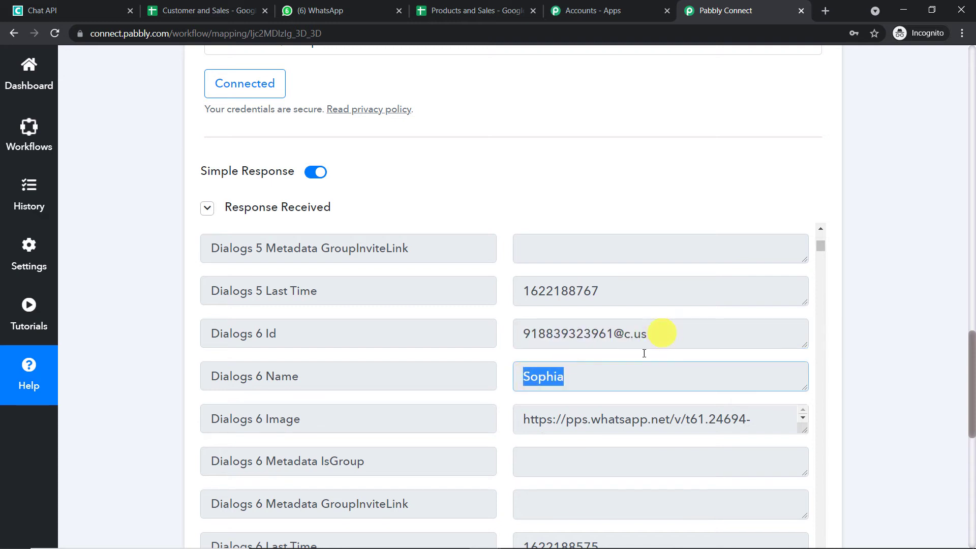
scroll(610, 336, "down", 6)
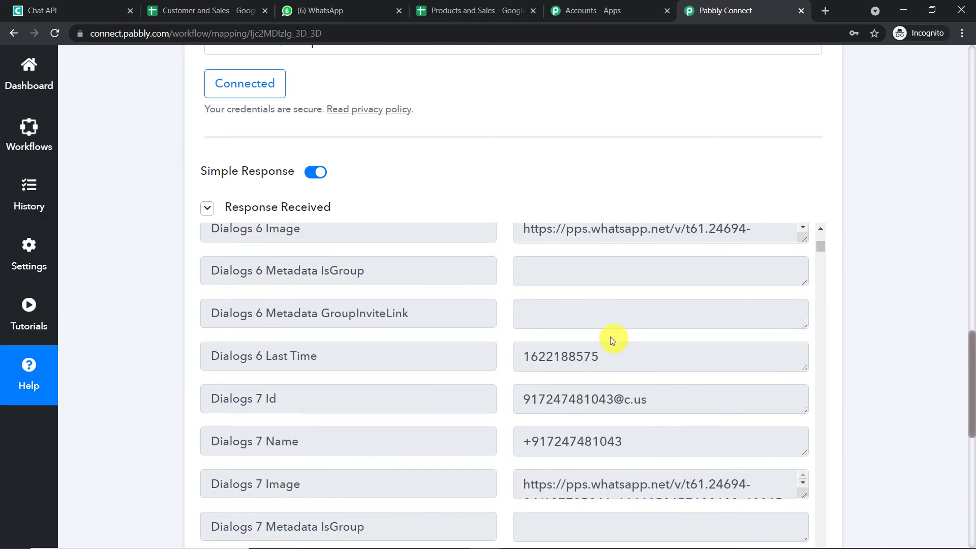
scroll(613, 343, "down", 4)
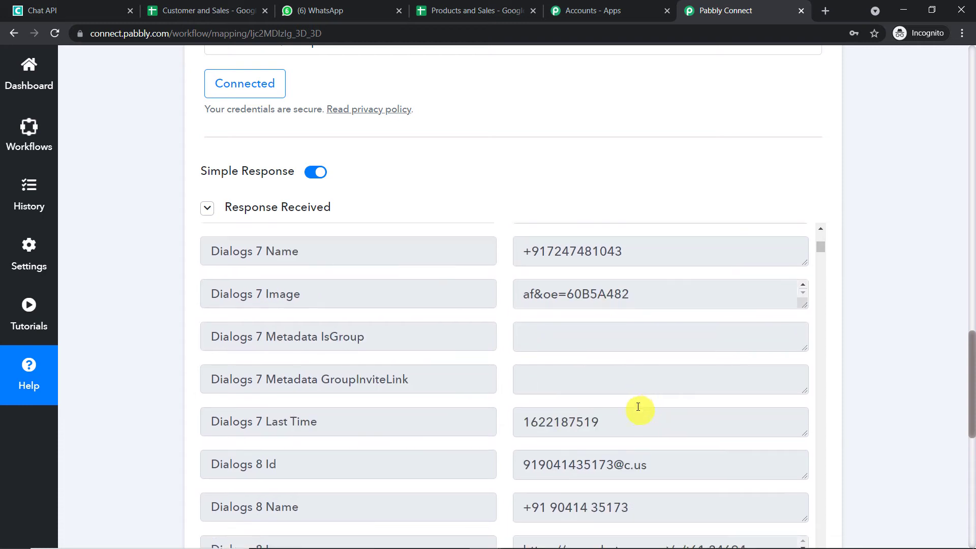
Examine the name and ID of the Dialogs 9 contact in the received response.
scroll(639, 407, "down", 3)
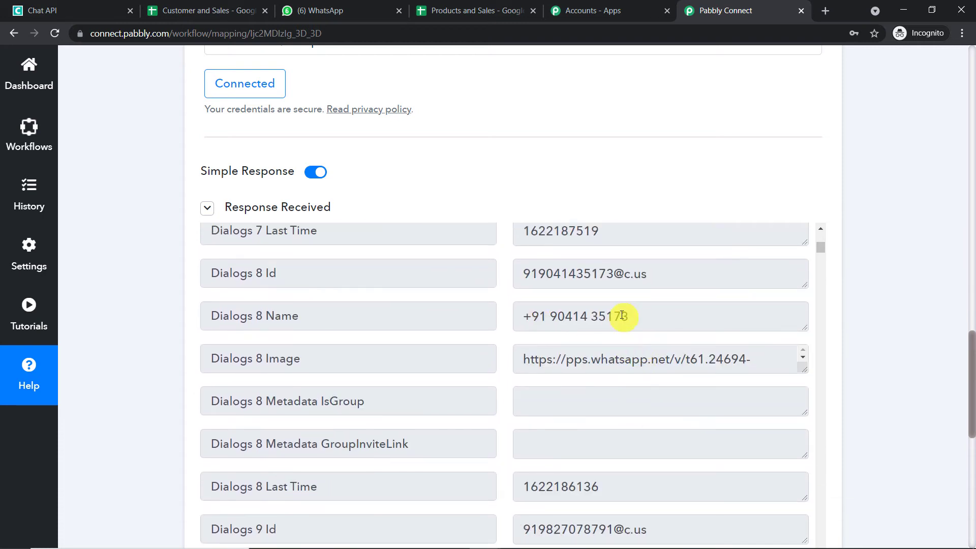
scroll(623, 336, "down", 4)
left_click_drag(621, 385, 533, 377)
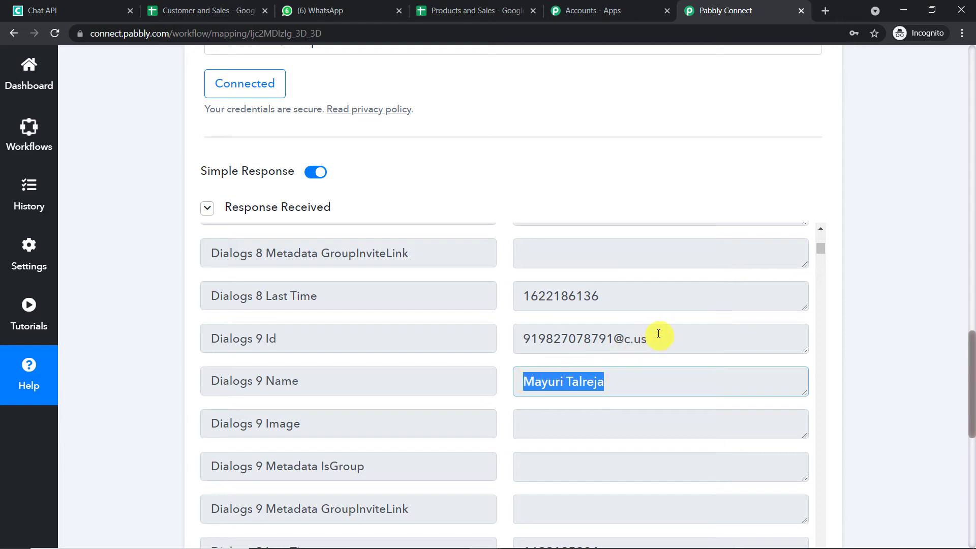
left_click_drag(659, 333, 506, 331)
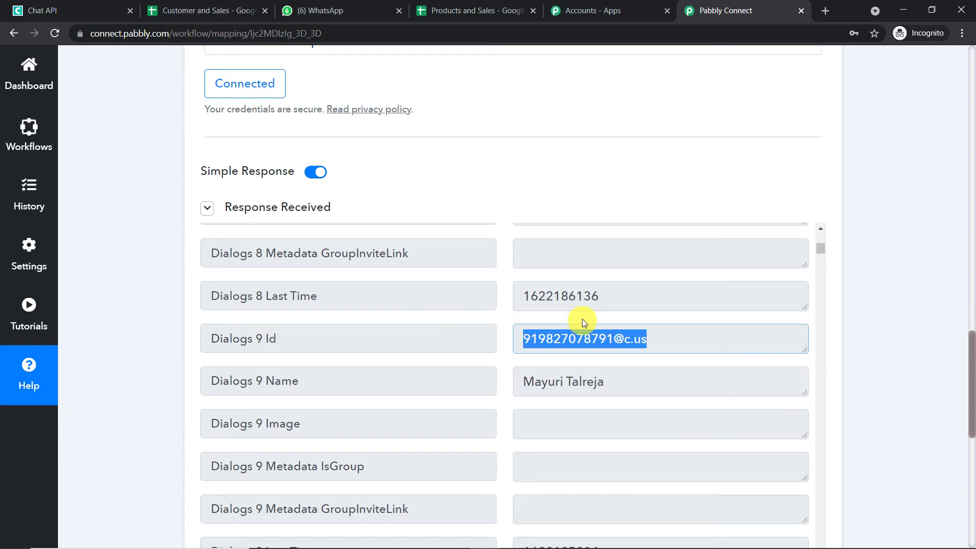
scroll(584, 322, "down", 1)
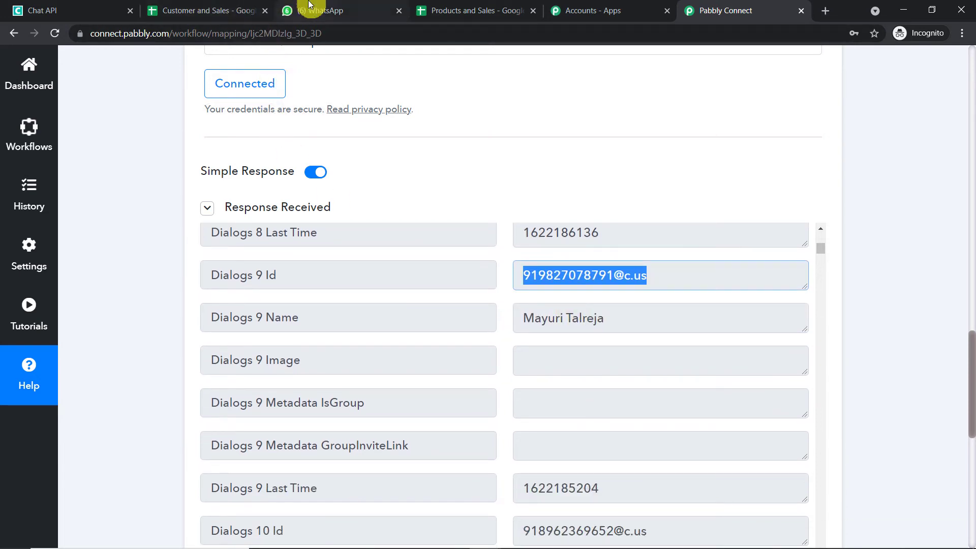
Check the group's name in WhatsApp Web, and search the Pabbly Connect response for "sale".
left_click(309, 6)
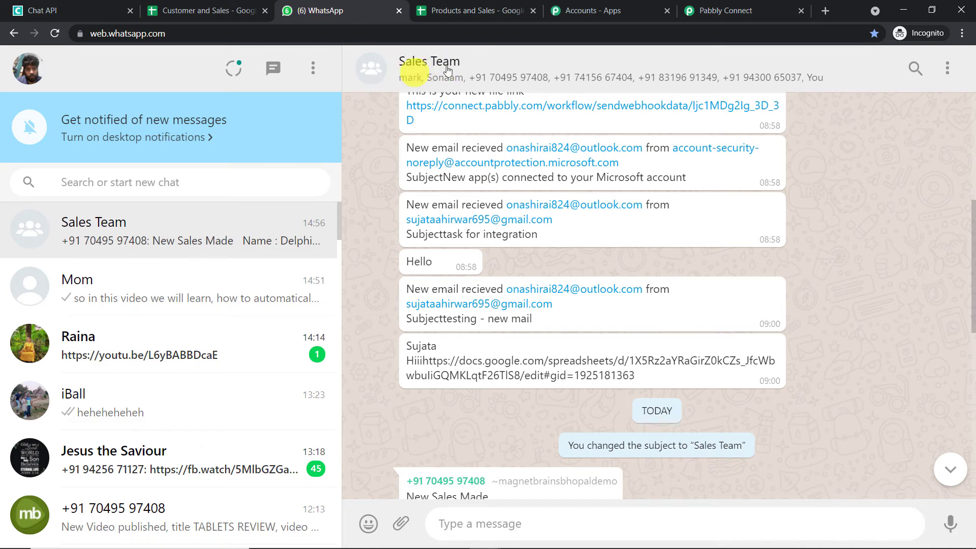
left_click(718, 11)
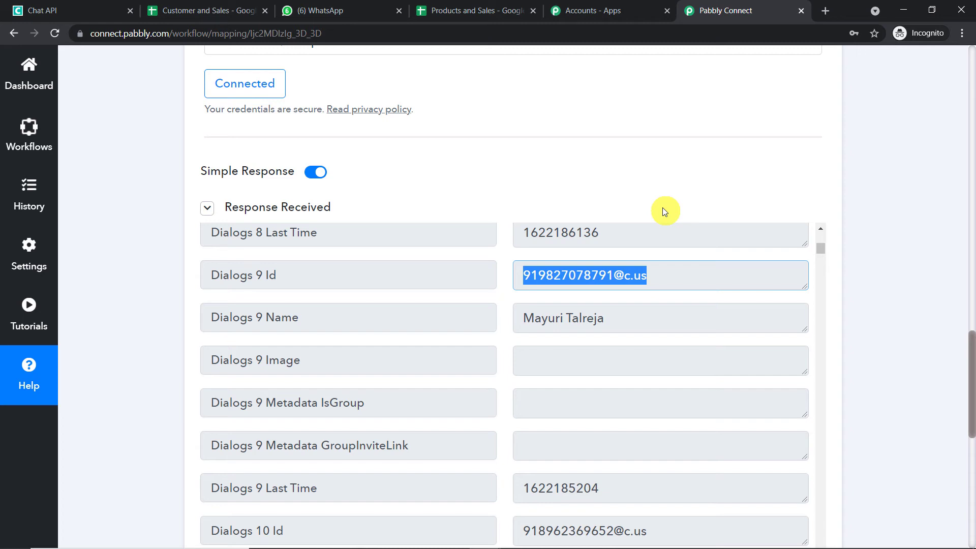
key("ctrl+f")
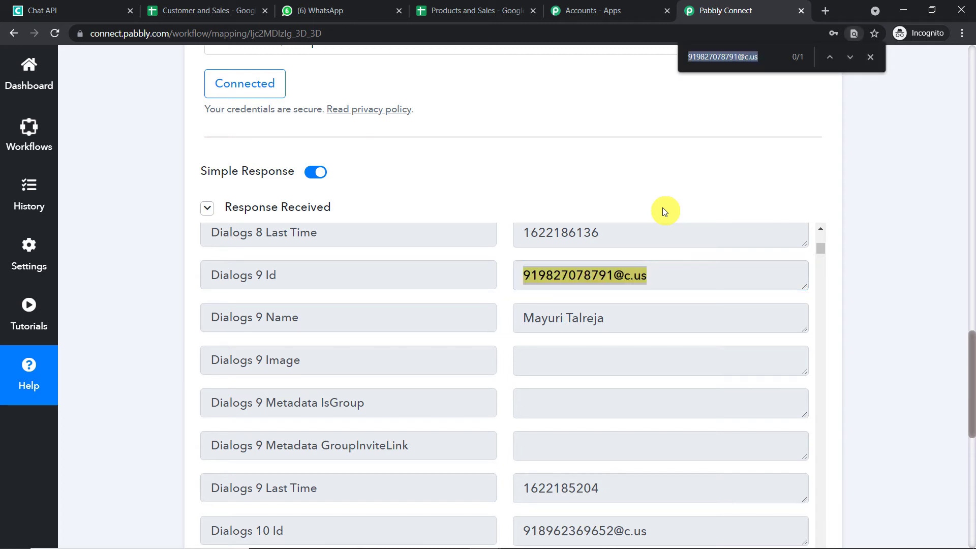
type("sa")
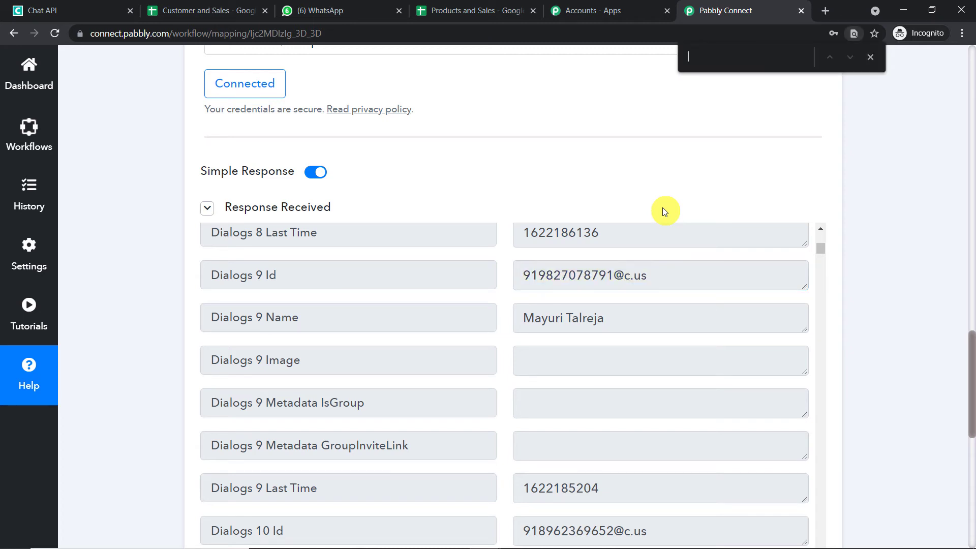
type("le")
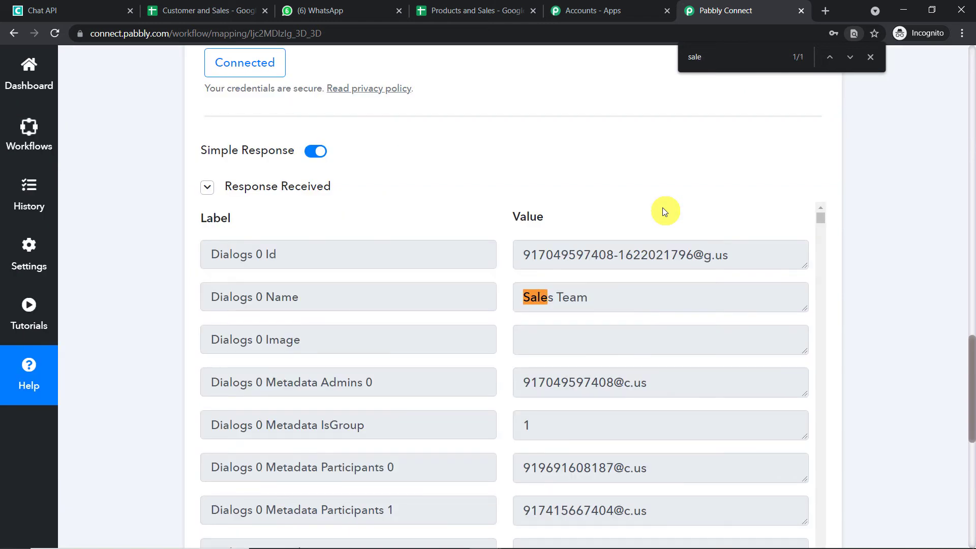
Locate the ID belonging to the Sales Team group in the response and close the page search.
scroll(582, 345, "up", 1)
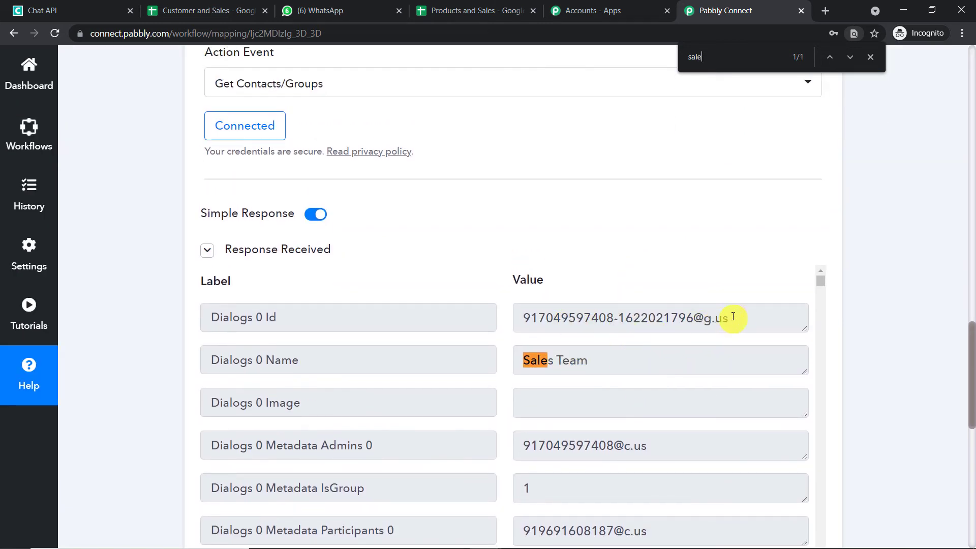
left_click_drag(733, 316, 519, 316)
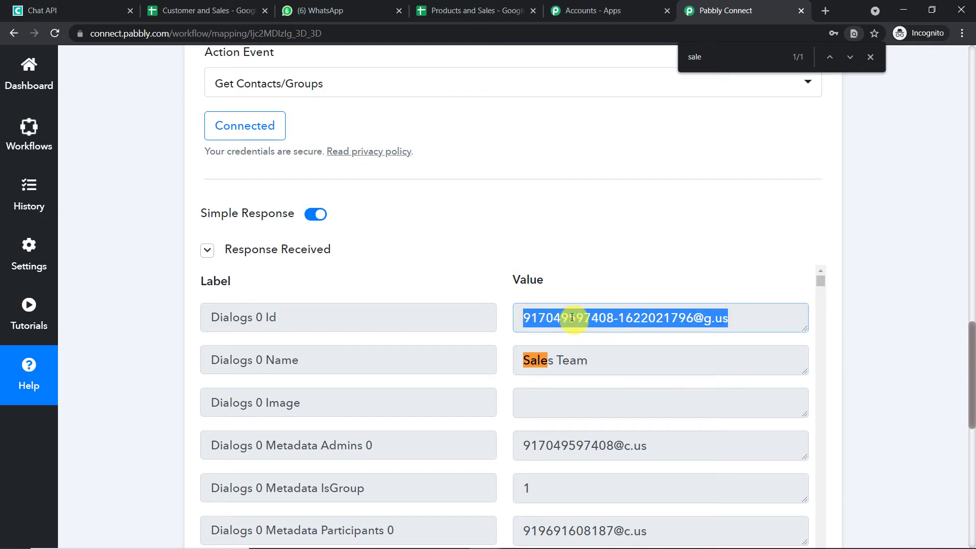
left_click(815, 202)
left_click_drag(732, 317, 491, 320)
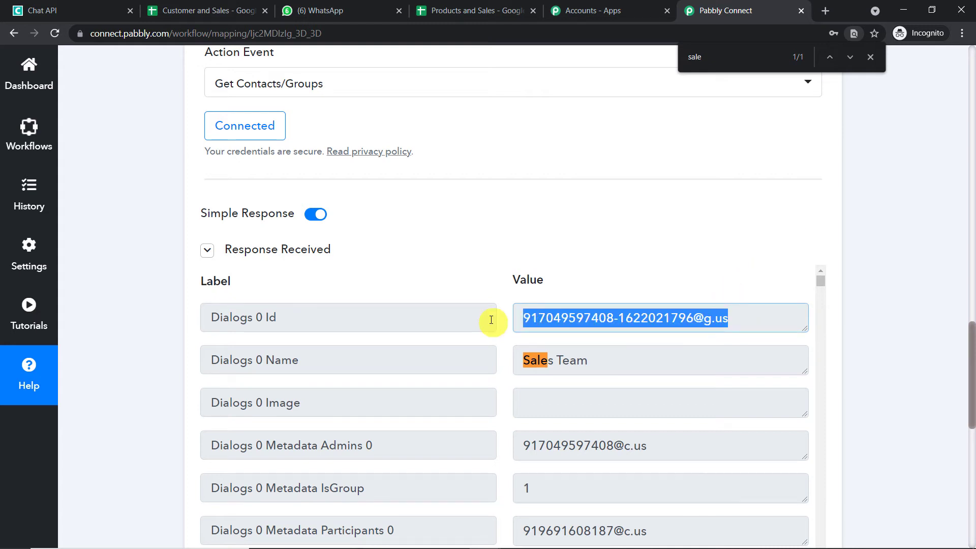
left_click(872, 59)
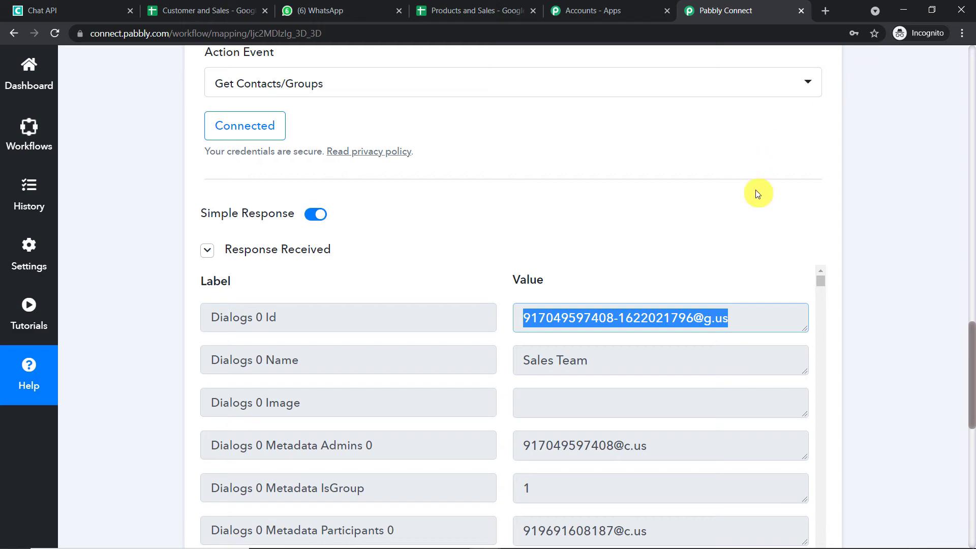
Add an action step after Get Contacts/Groups with the Chat API app and the Send Message event.
left_click_drag(972, 351, 970, 472)
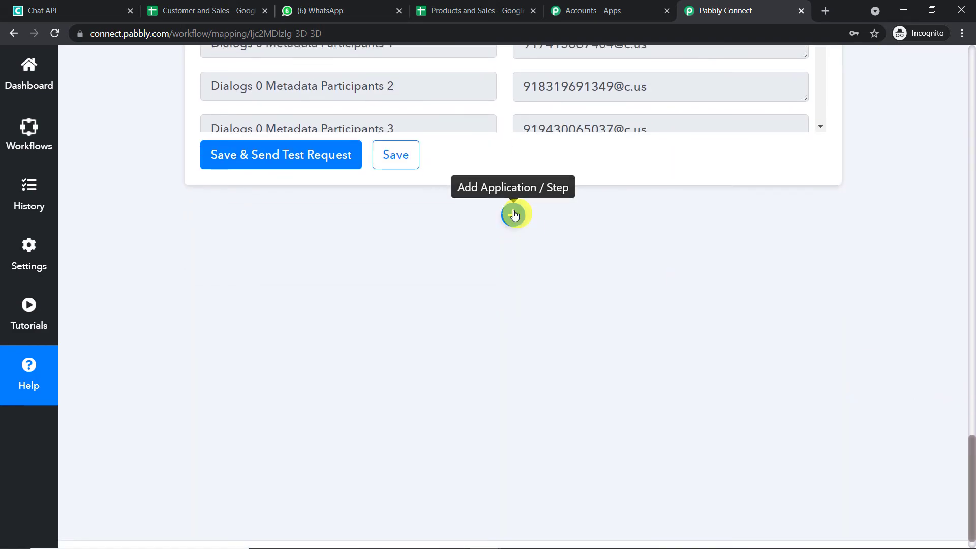
left_click(514, 214)
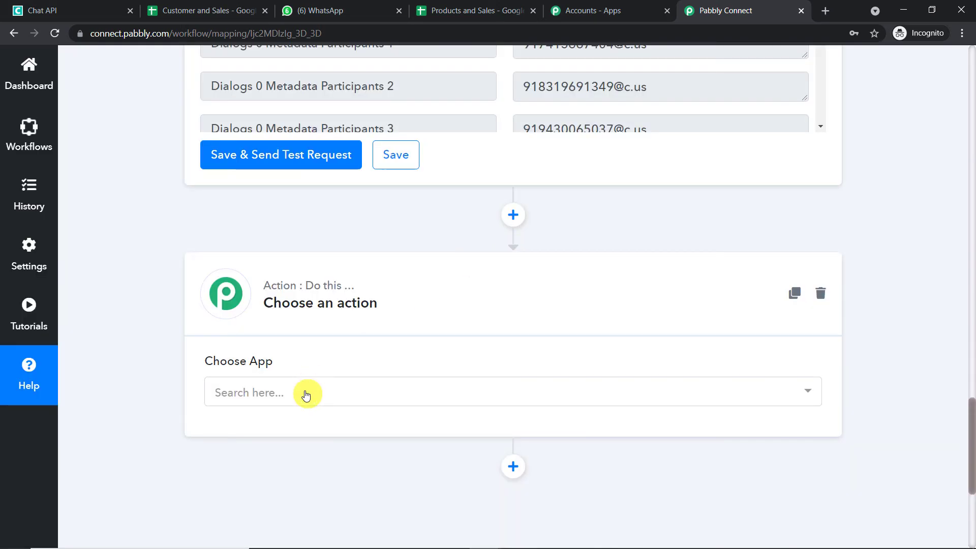
left_click(306, 393)
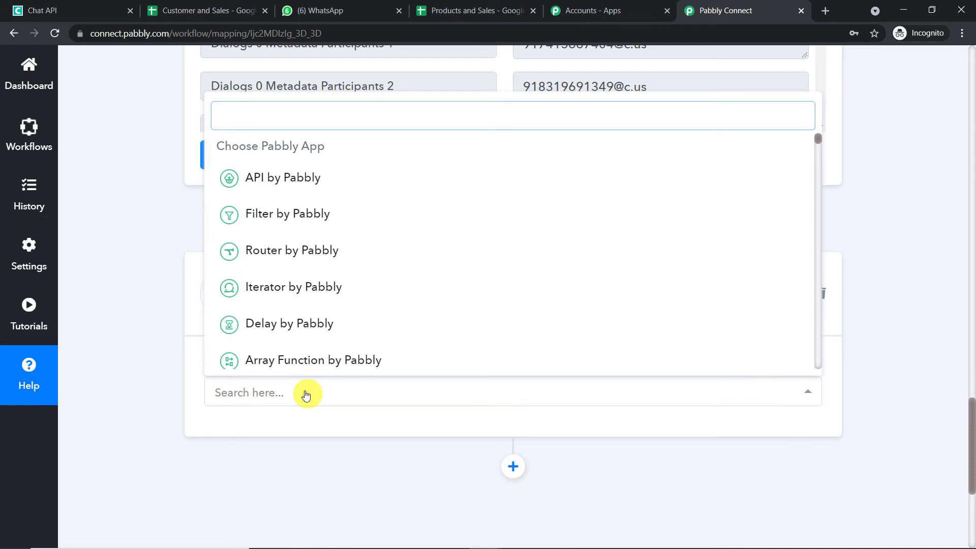
type("chat")
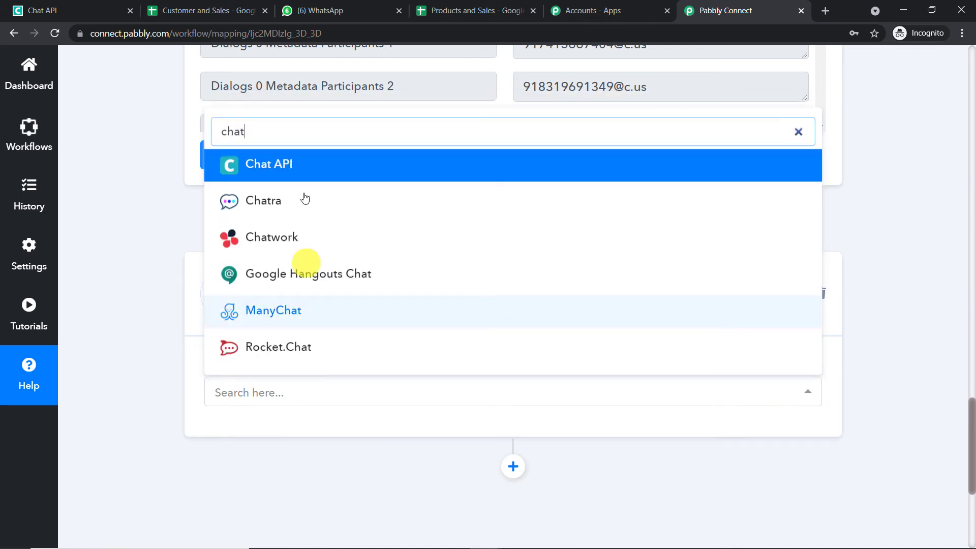
left_click(308, 164)
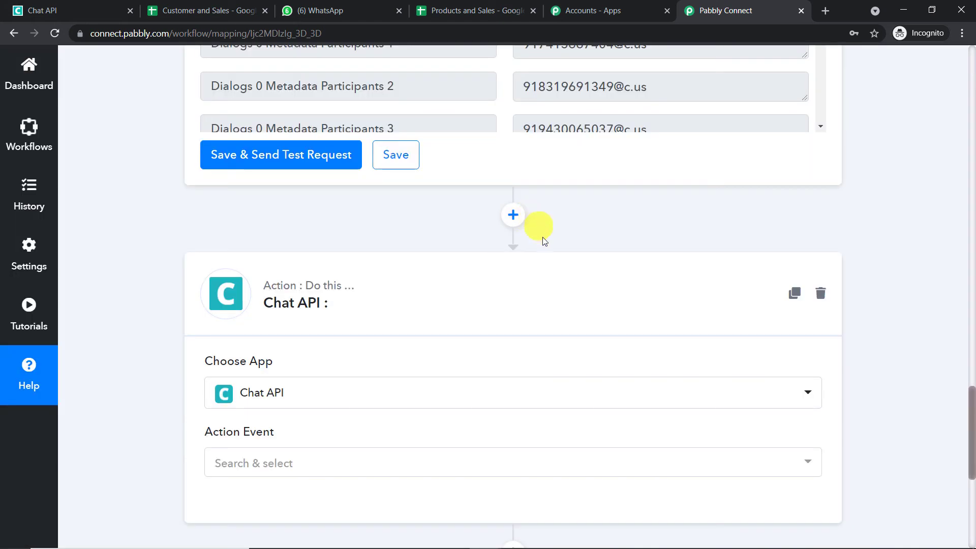
scroll(541, 239, "down", 3)
left_click(356, 333)
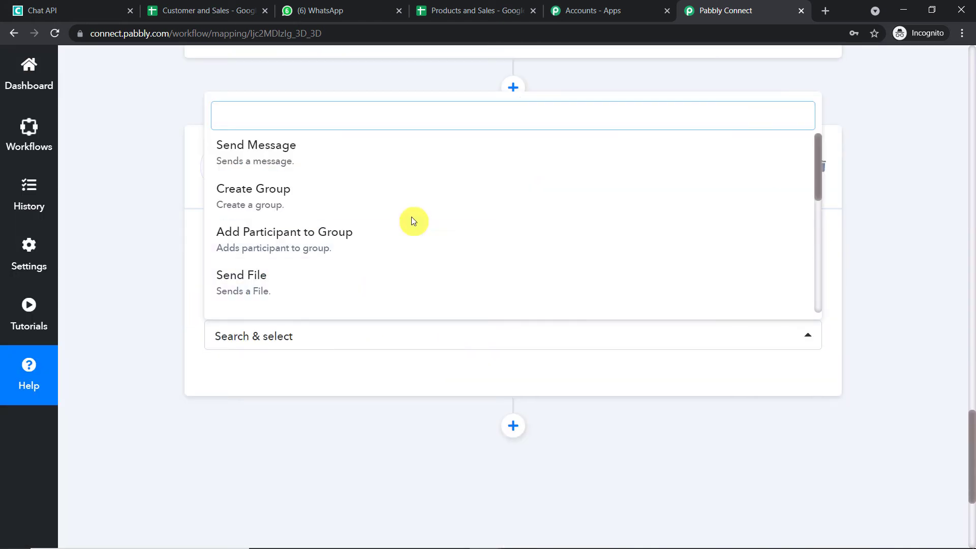
left_click(405, 162)
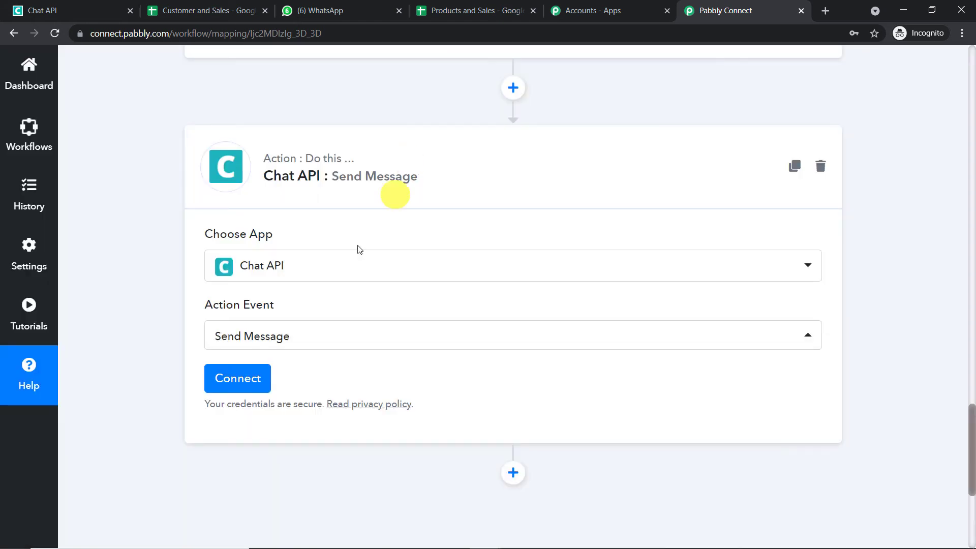
Connect the Send Message step using the existing Chat API #69 connection and save it.
left_click(236, 390)
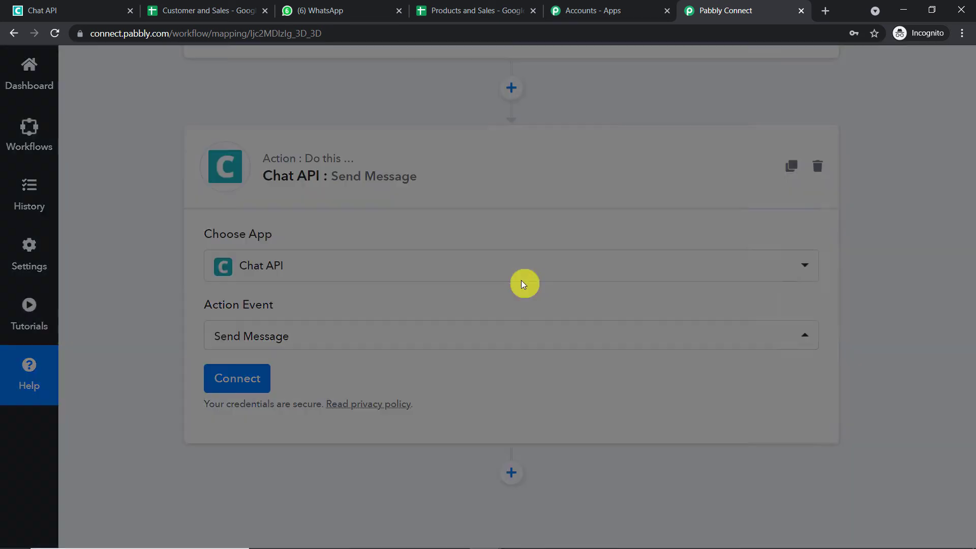
scroll(574, 319, "down", 2)
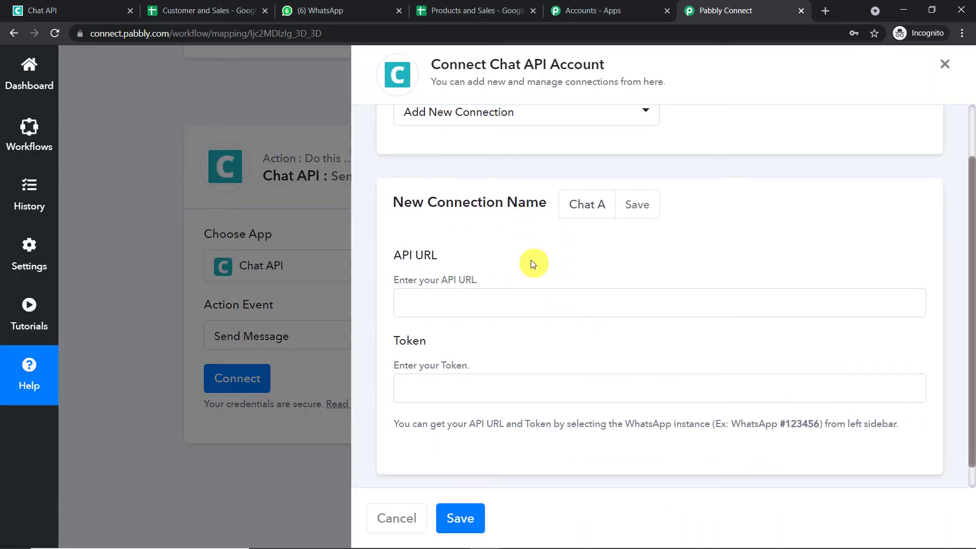
scroll(575, 310, "up", 2)
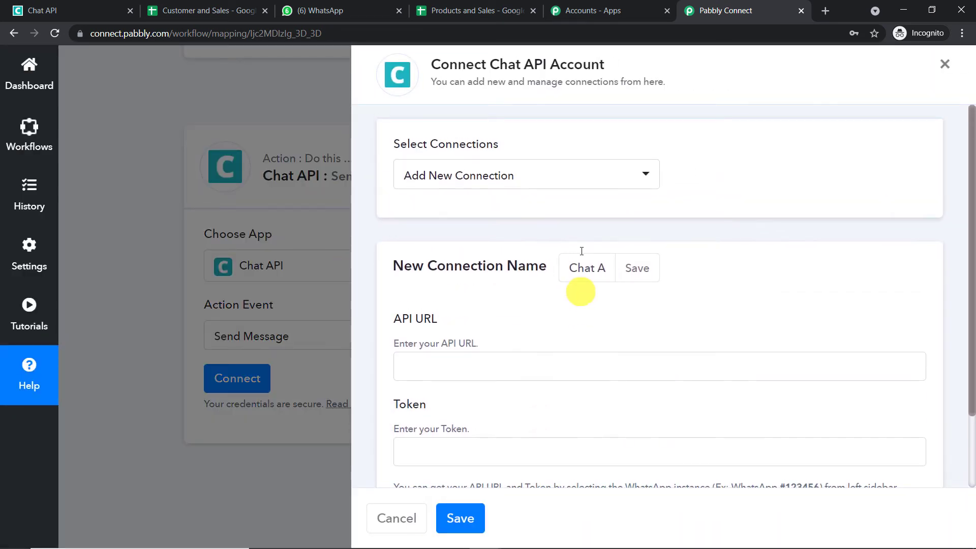
left_click(591, 184)
scroll(657, 279, "down", 1)
scroll(657, 278, "down", 3)
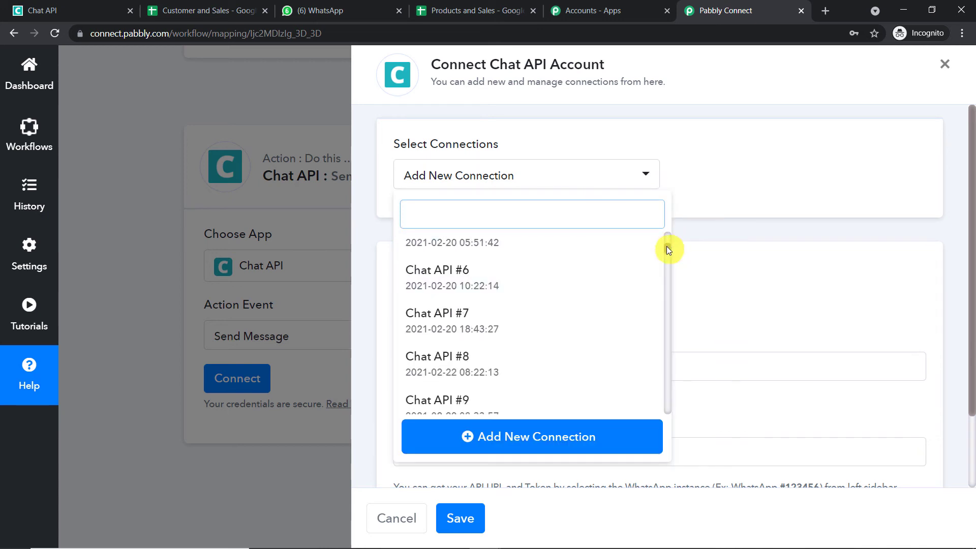
left_click_drag(666, 246, 674, 410)
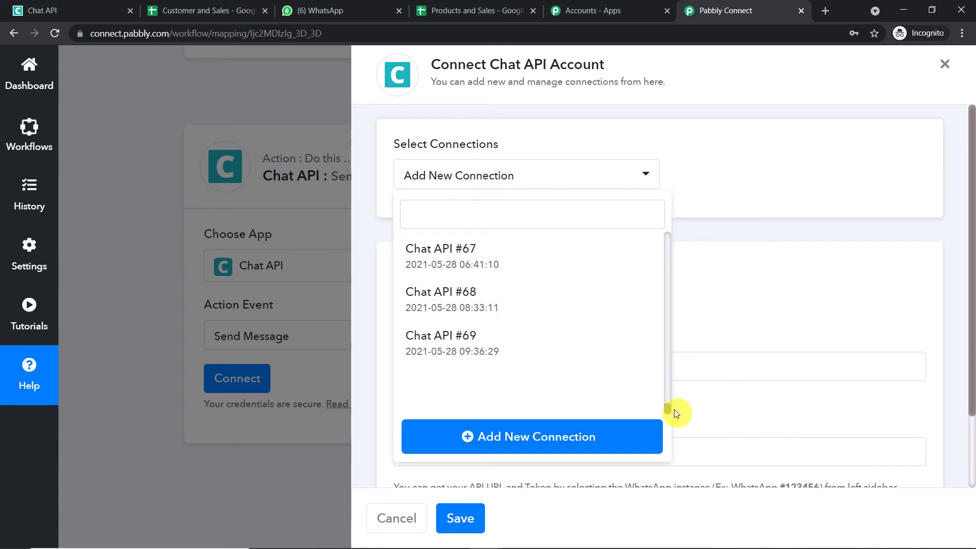
left_click(490, 344)
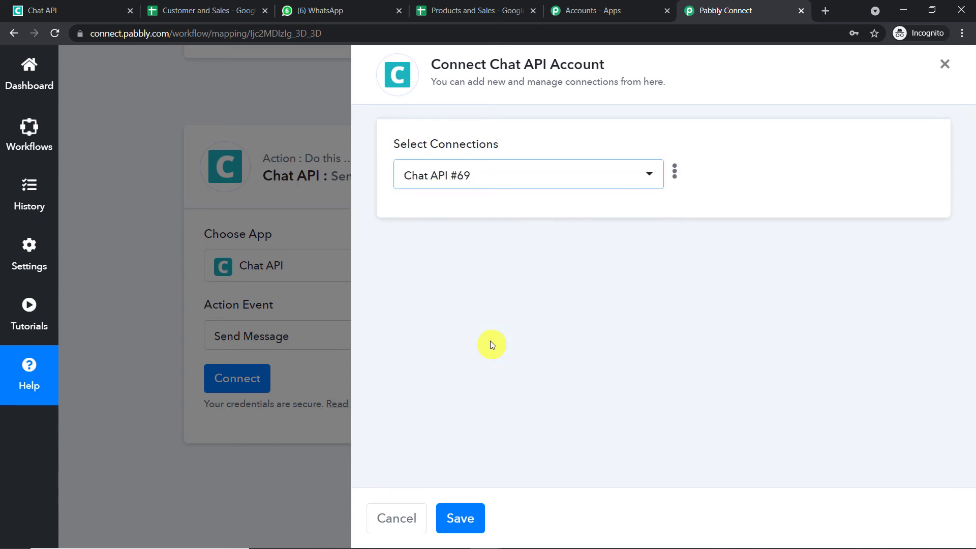
left_click(463, 518)
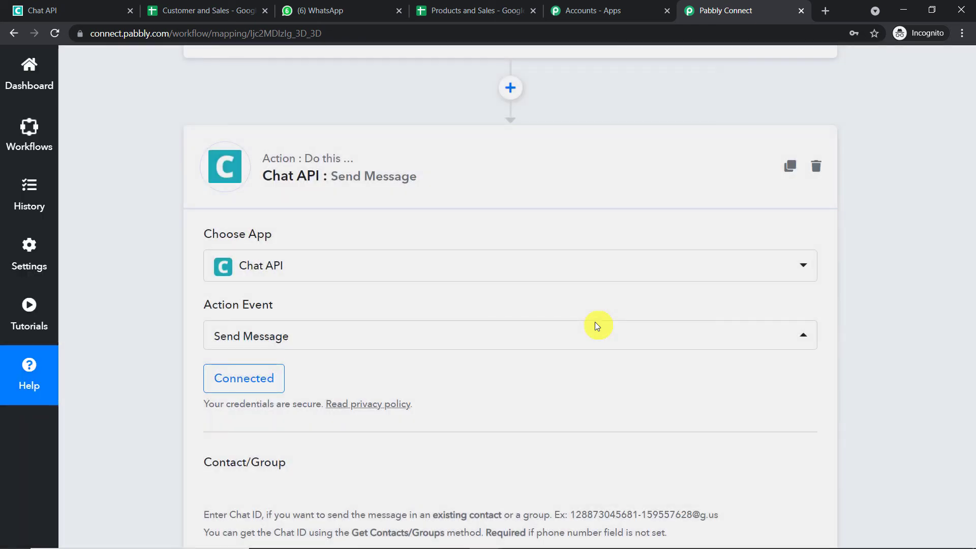
Copy the Sales Team group's Dialogs 0 Id value from the Get Contacts/Groups response.
scroll(501, 285, "down", 3)
scroll(501, 284, "down", 4)
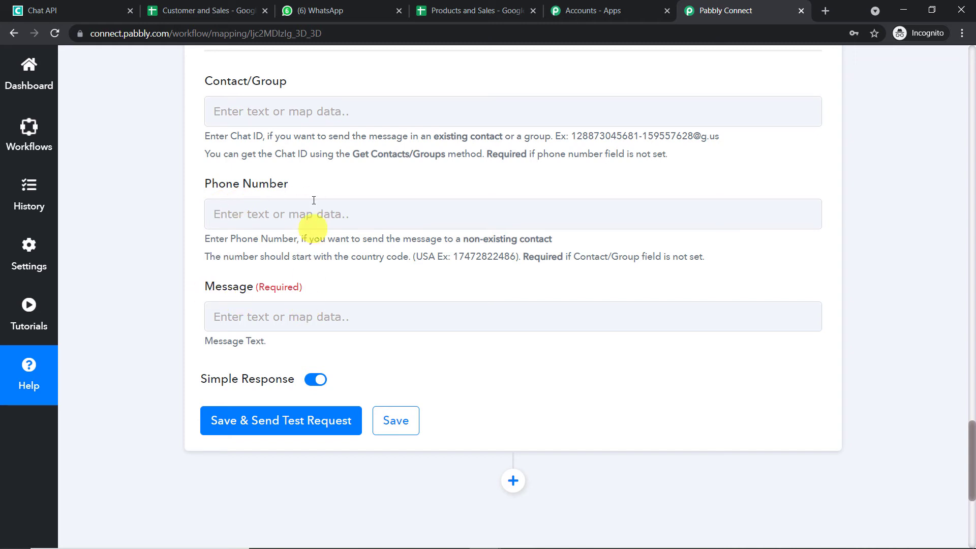
scroll(316, 211, "up", 2)
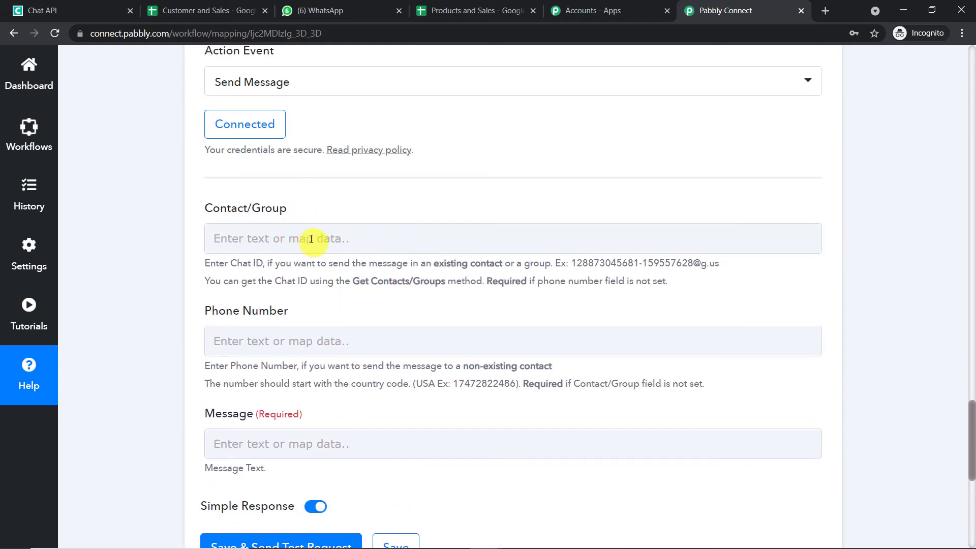
scroll(312, 239, "up", 13)
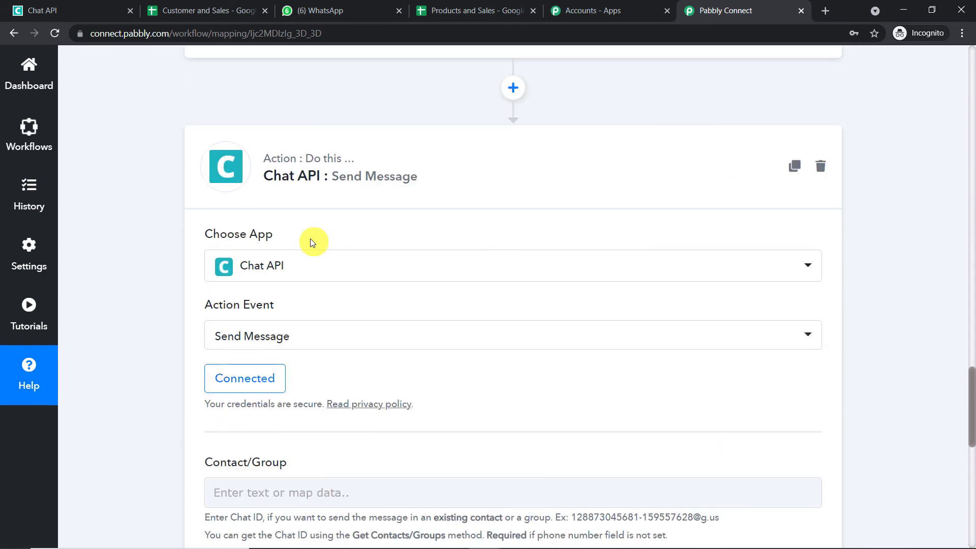
scroll(419, 232, "up", 2)
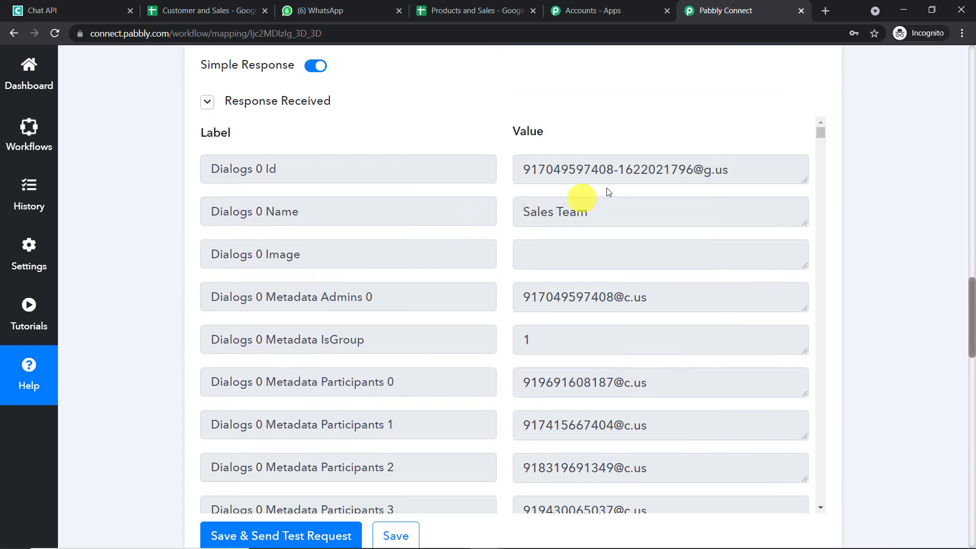
left_click_drag(731, 169, 488, 170)
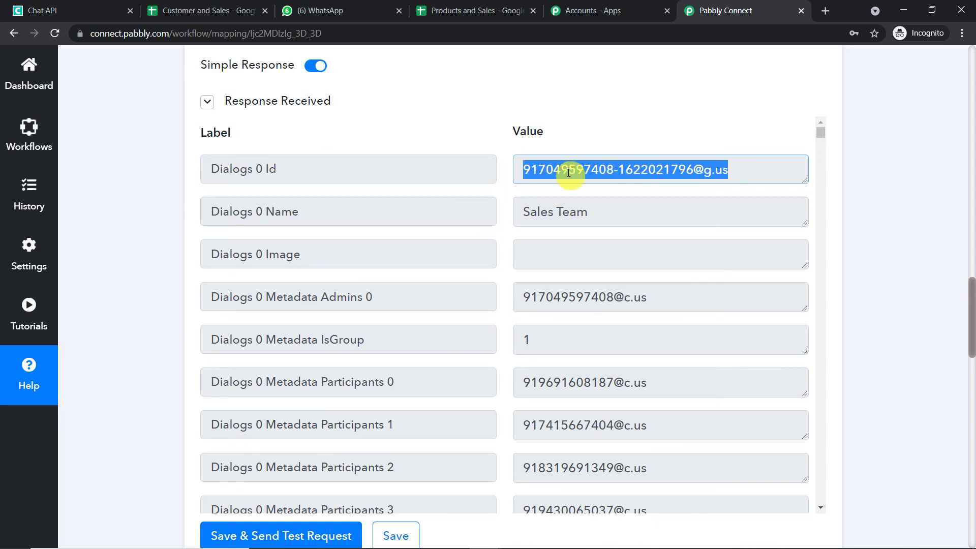
right_click(652, 169)
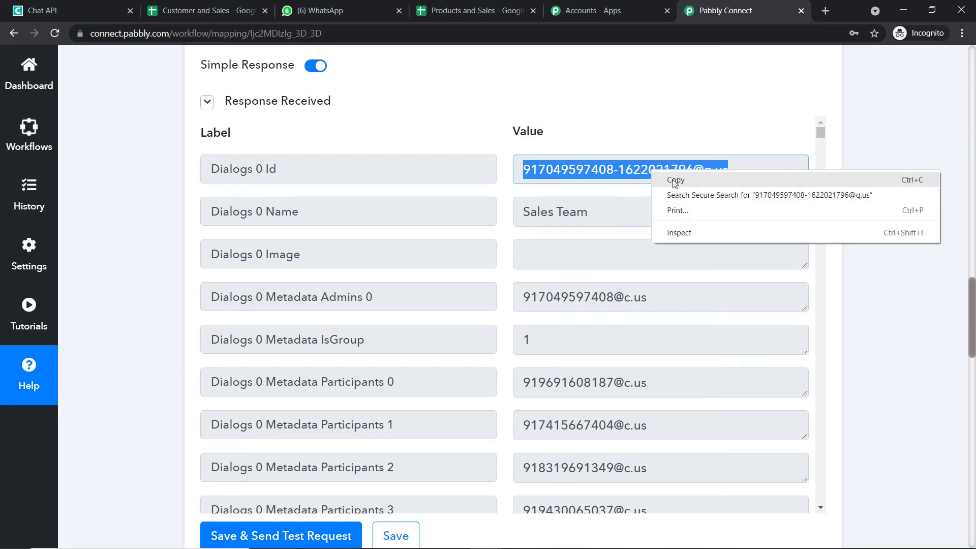
left_click(669, 187)
Paste the copied group ID into the Contact/Group field of the Send Message step.
scroll(676, 320, "down", 5)
scroll(675, 325, "down", 20)
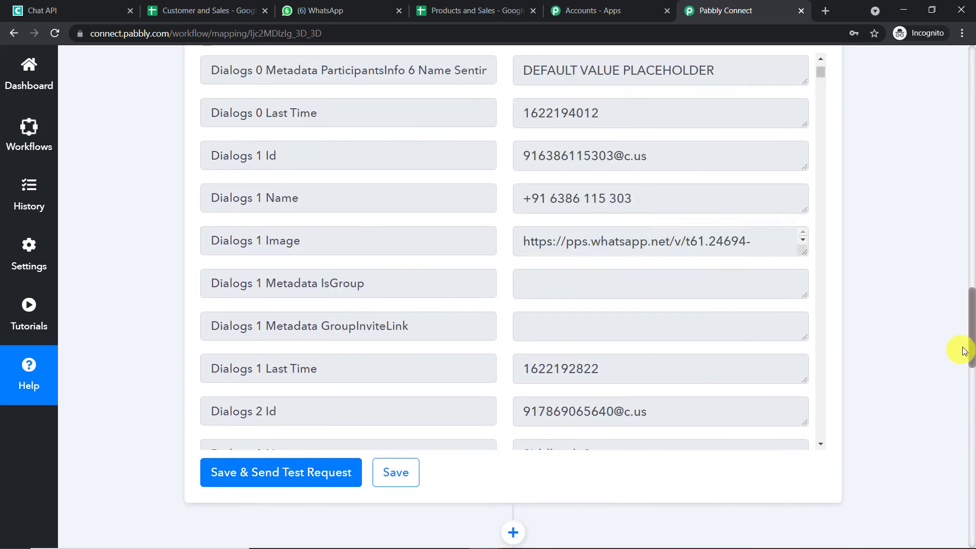
scroll(564, 361, "down", 1)
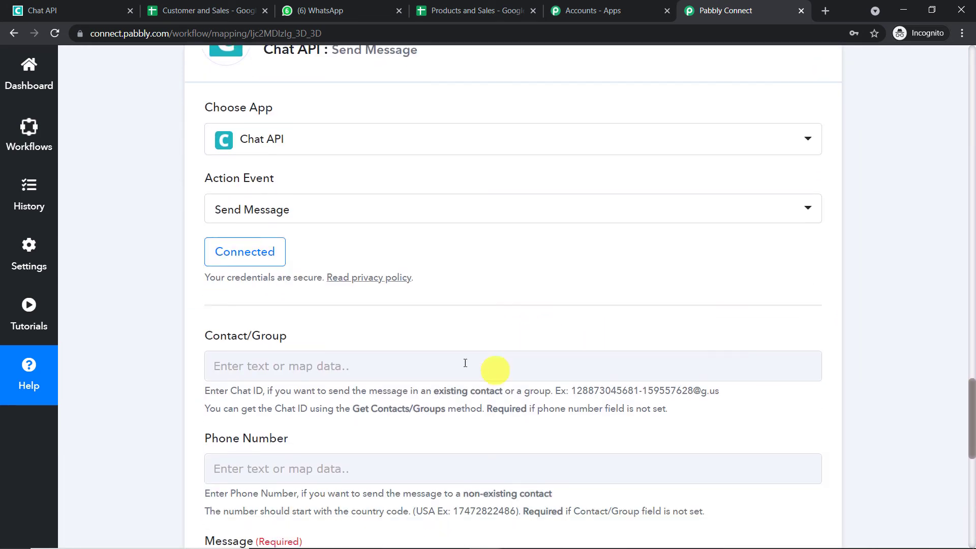
left_click(386, 364)
key("ctrl+v")
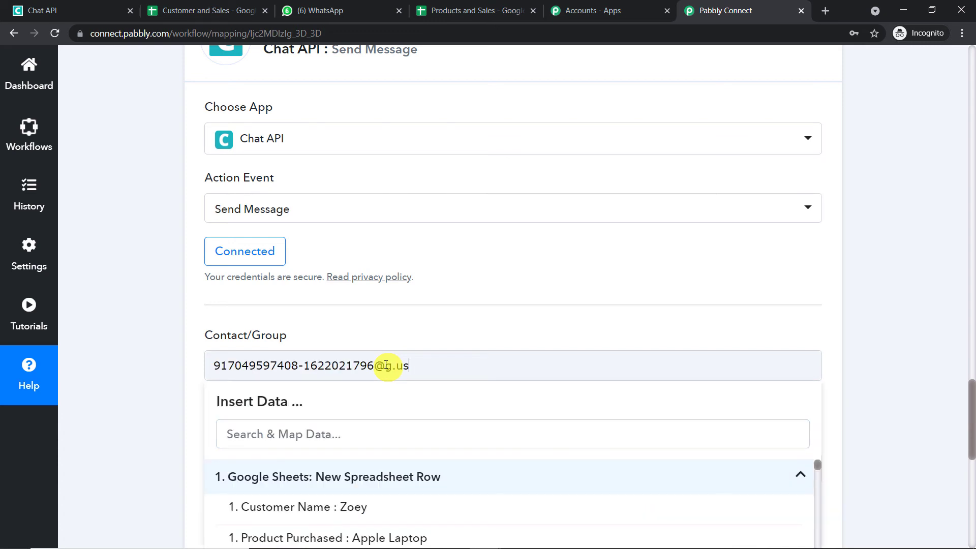
left_click(431, 334)
Begin the Send Message step's Message text with "New Sale Made".
scroll(431, 333, "down", 4)
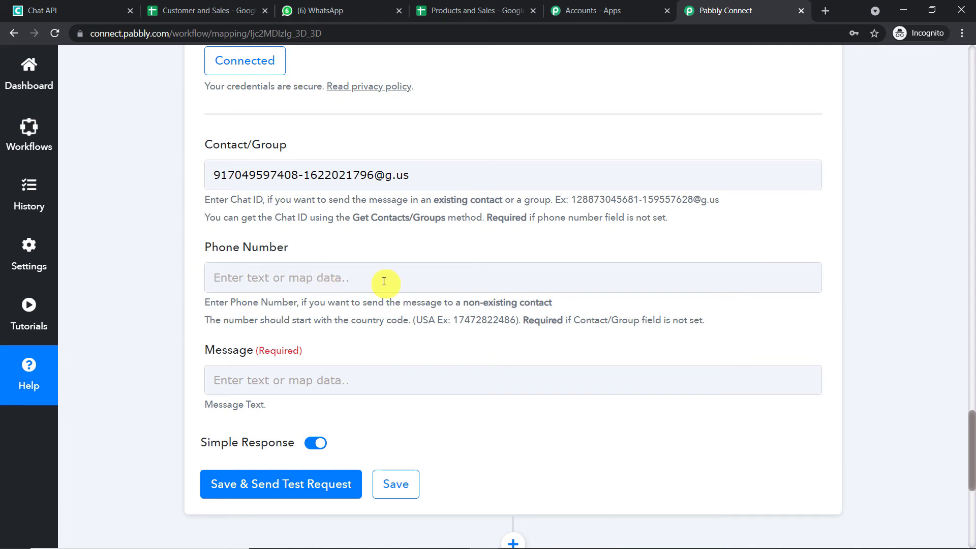
scroll(364, 303, "down", 1)
left_click(338, 317)
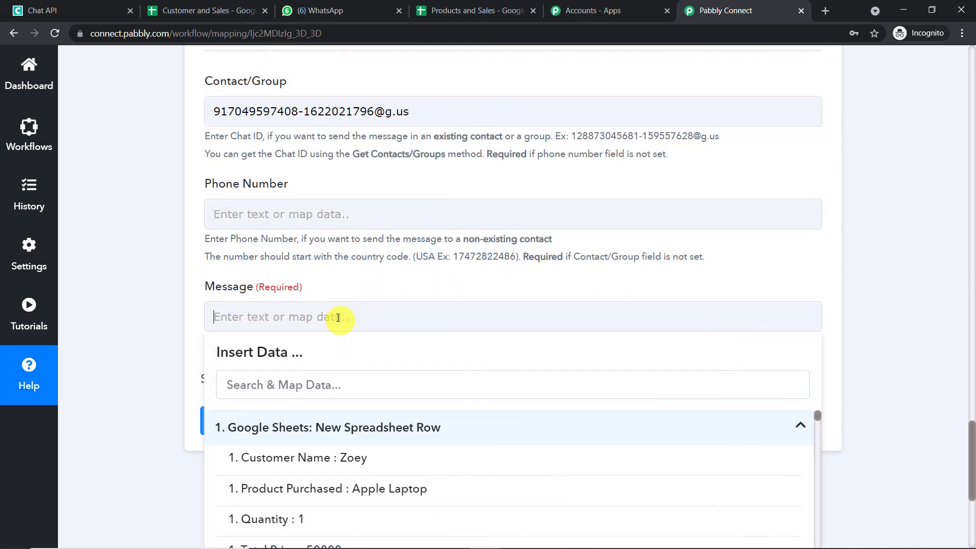
type("Ne")
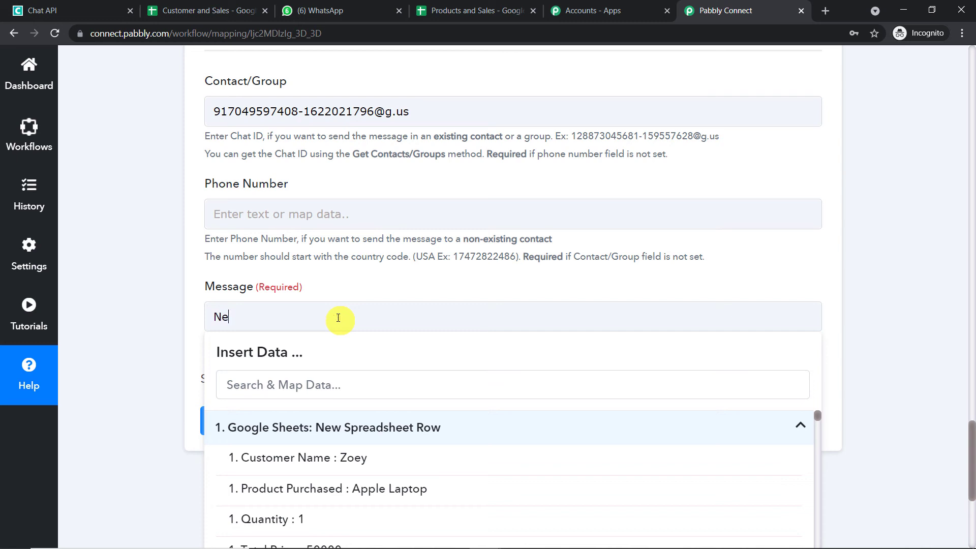
type("w Sale Made")
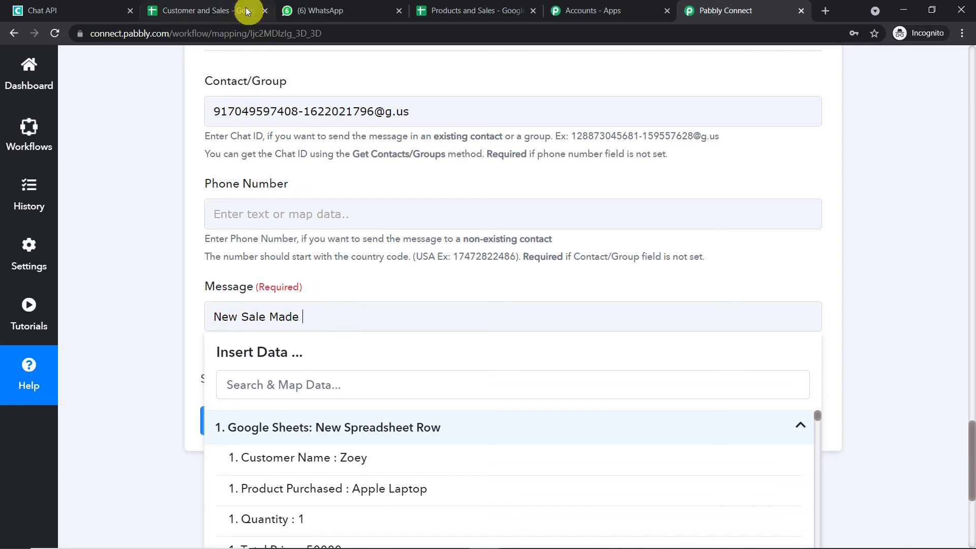
Check the line layout of the earlier sales messages in WhatsApp's Sales Team chat and return to Pabbly Connect.
left_click(323, 10)
scroll(528, 305, "down", 5)
scroll(530, 305, "down", 1)
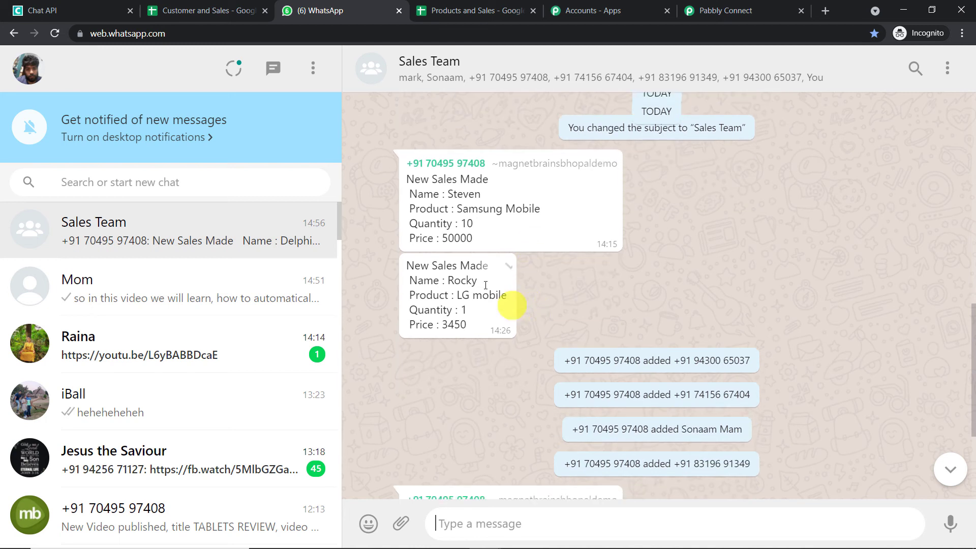
left_click_drag(409, 193, 476, 239)
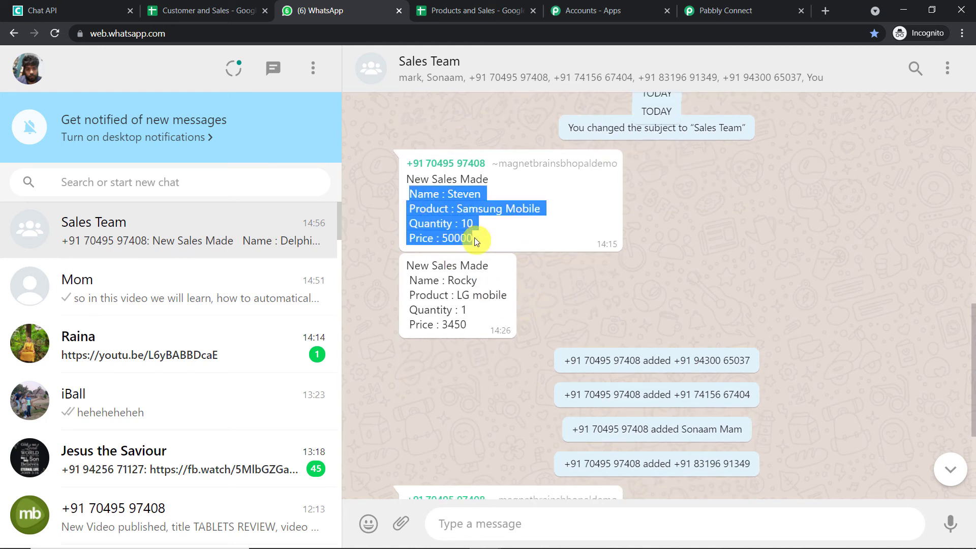
left_click(462, 178)
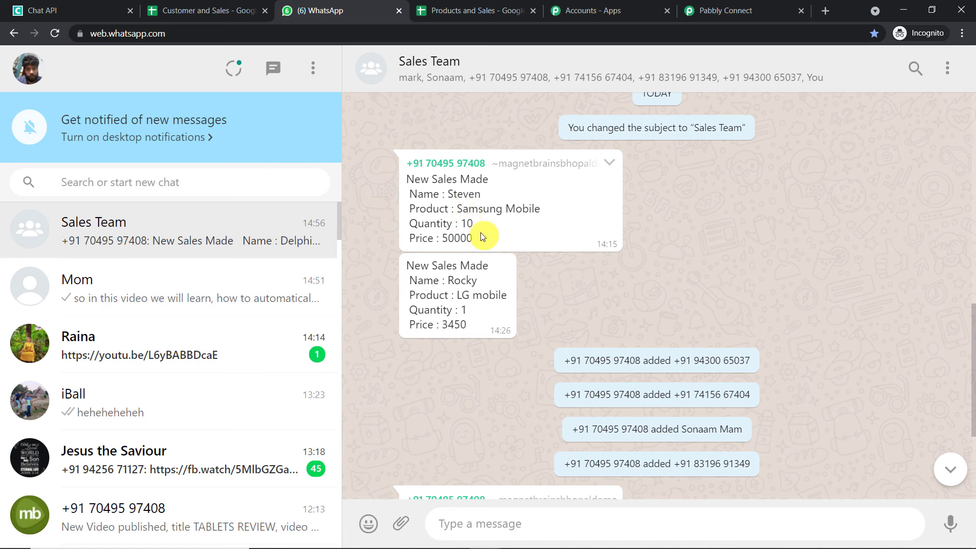
left_click_drag(490, 239, 409, 194)
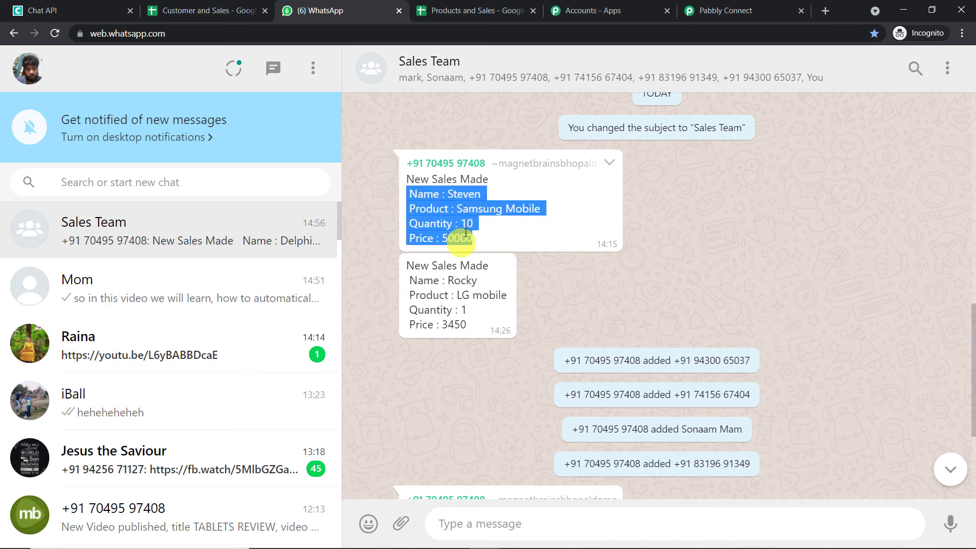
left_click(716, 10)
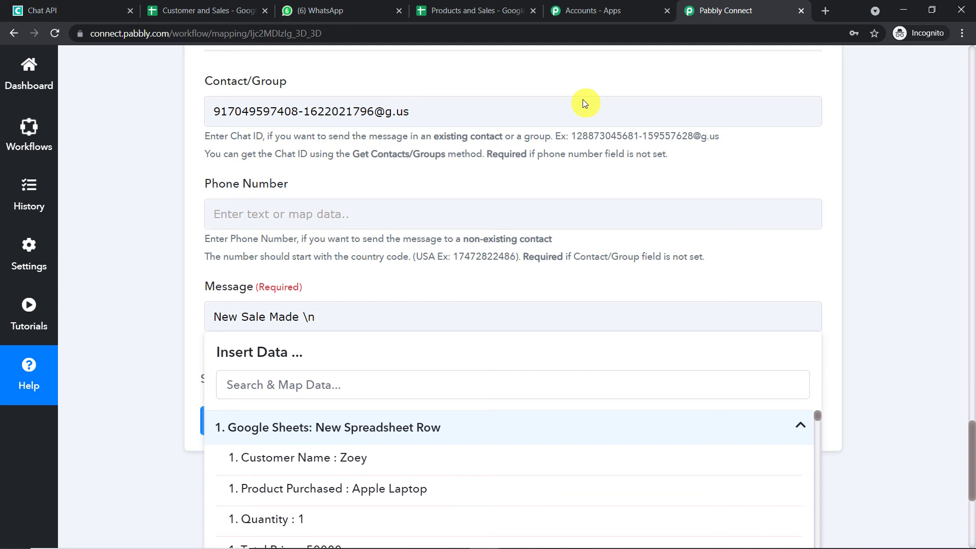
Append "\n Name of Customer :" with the mapped Customer Name and "\n Product Purchased :" with the mapped Product Purchased to the message.
type("Name of Customer :")
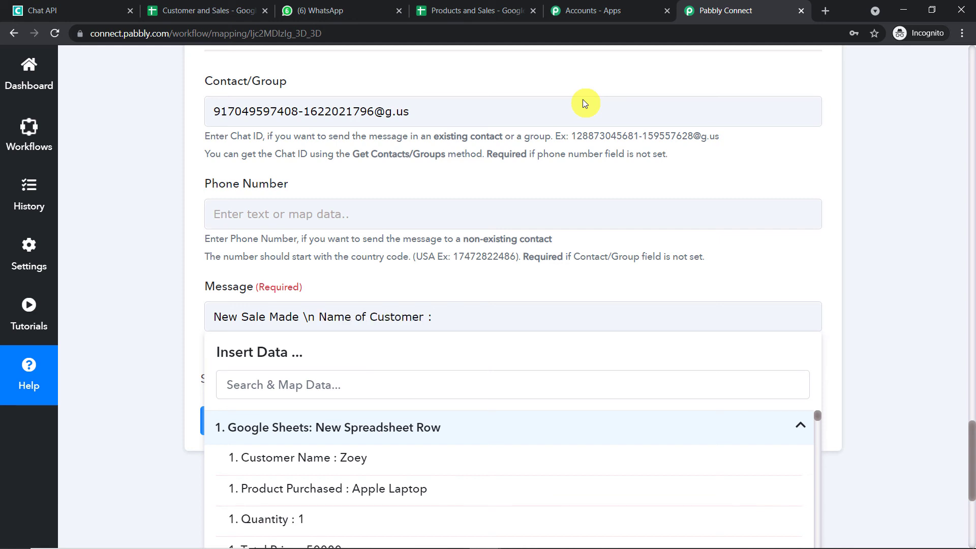
left_click(353, 457)
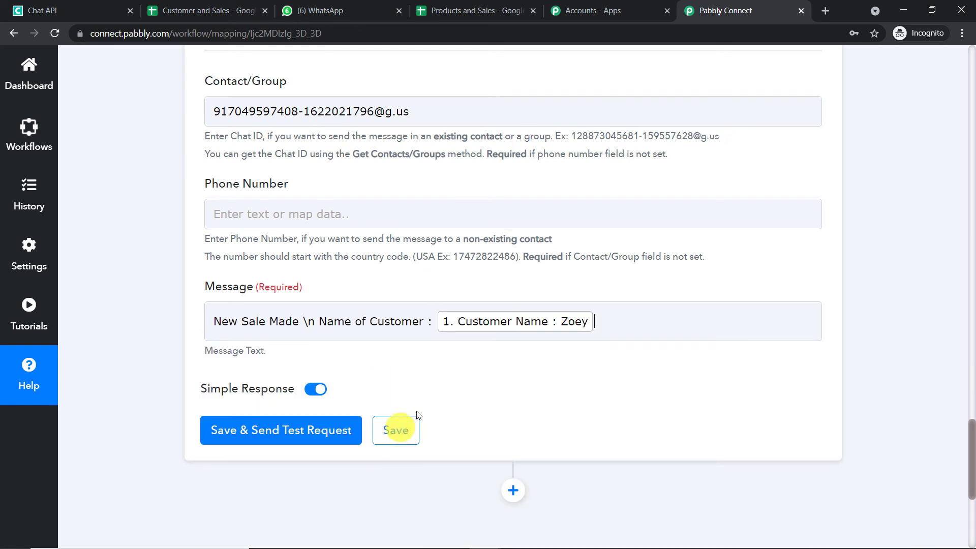
left_click(629, 329)
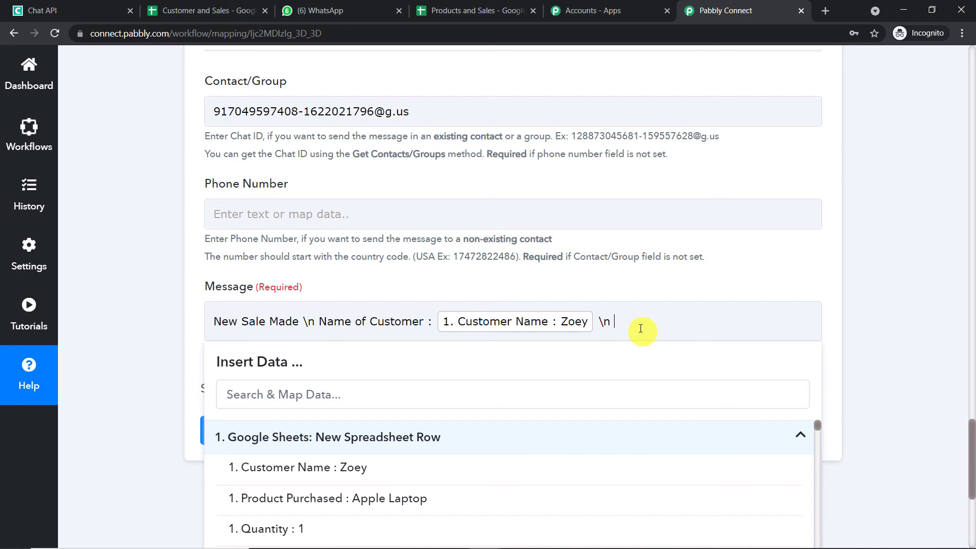
type("Product Purchased :")
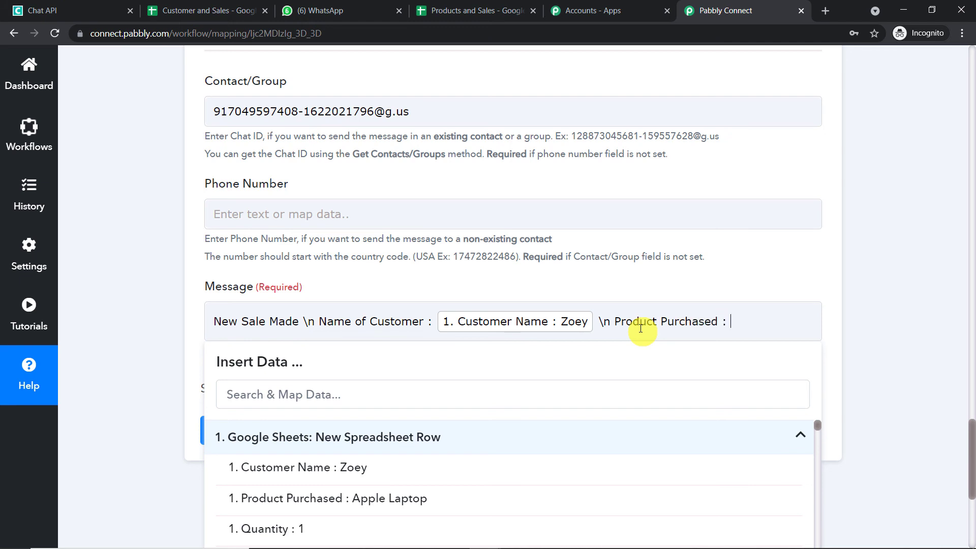
left_click(282, 499)
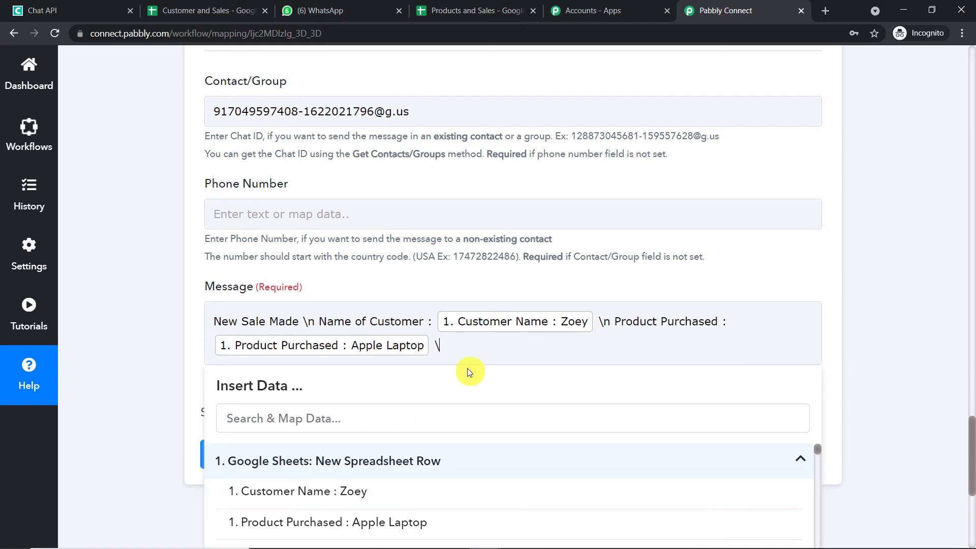
Append "\n Quantity :" with the mapped Quantity and "\n Price :" with the mapped Total Price to the message.
scroll(403, 429, "down", 3)
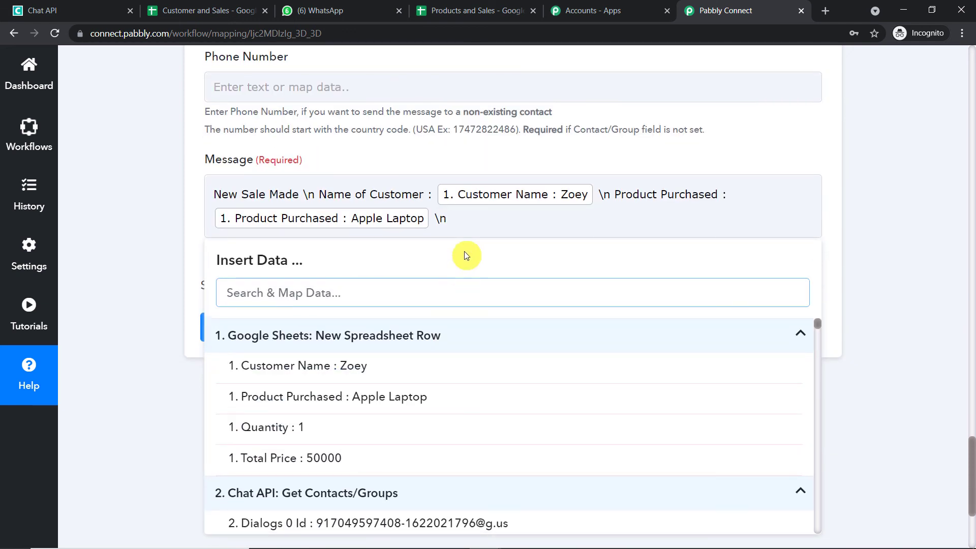
left_click(475, 220)
type("Quantity :")
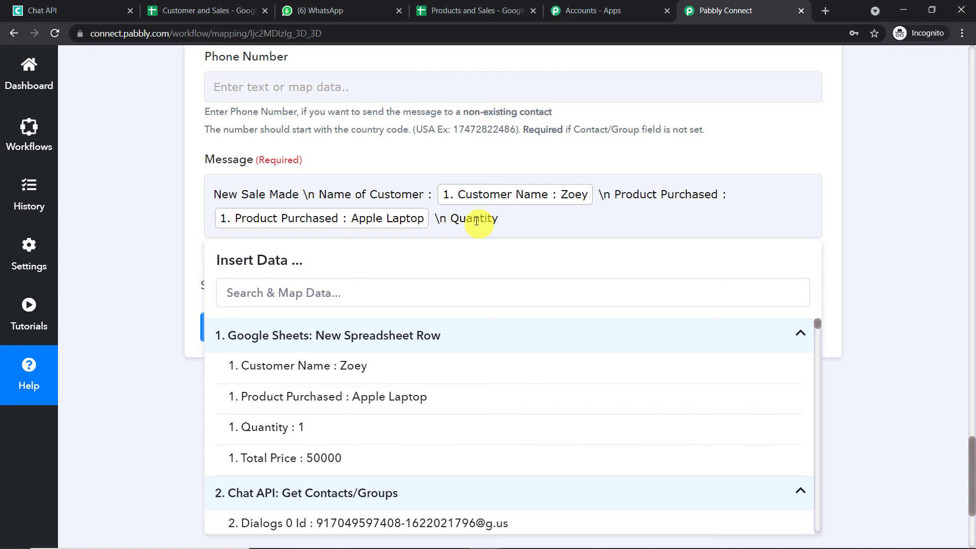
left_click(337, 429)
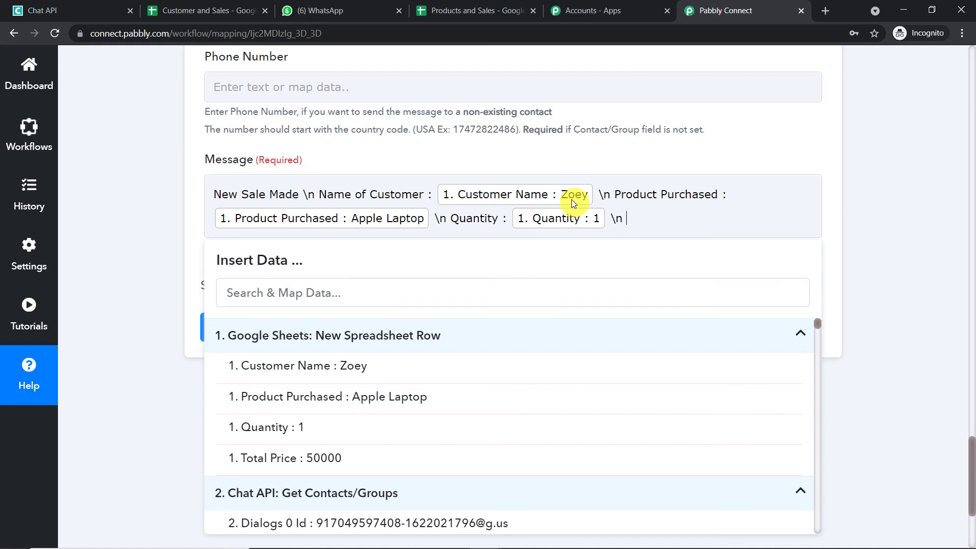
type("T")
key("BackSpace")
type("Price :")
left_click(356, 450)
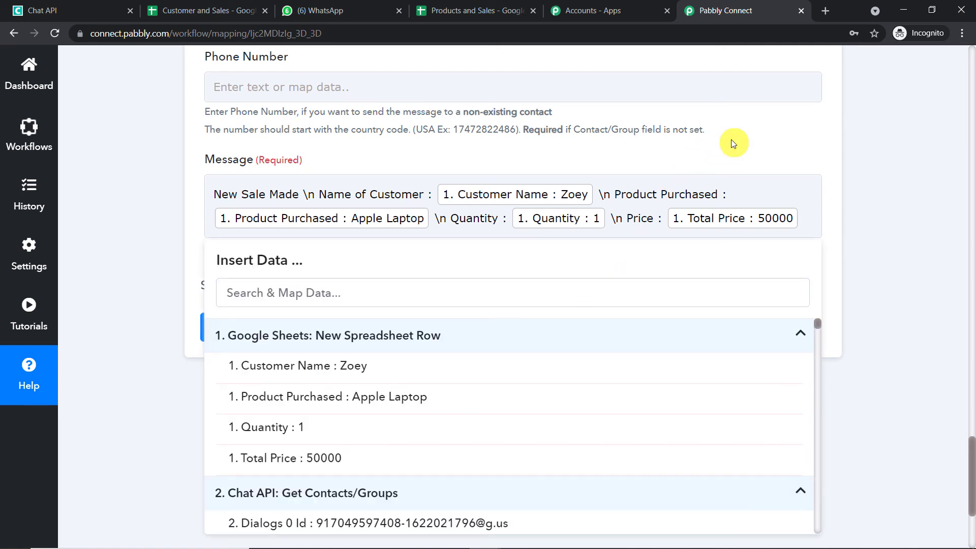
left_click(732, 140)
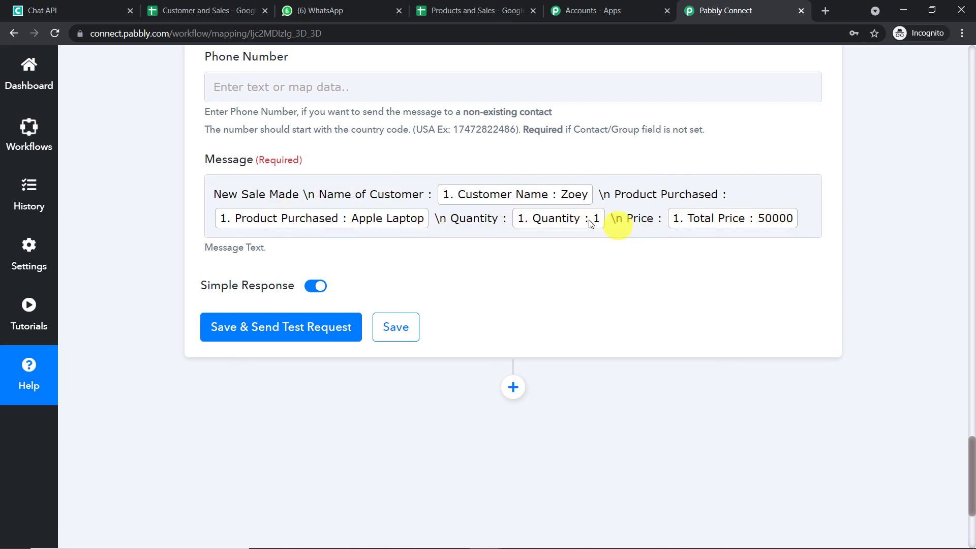
Save the Send Message step with a test request and check the Sales Team chat in WhatsApp for the message.
scroll(269, 195, "down", 1)
scroll(269, 195, "down", 1)
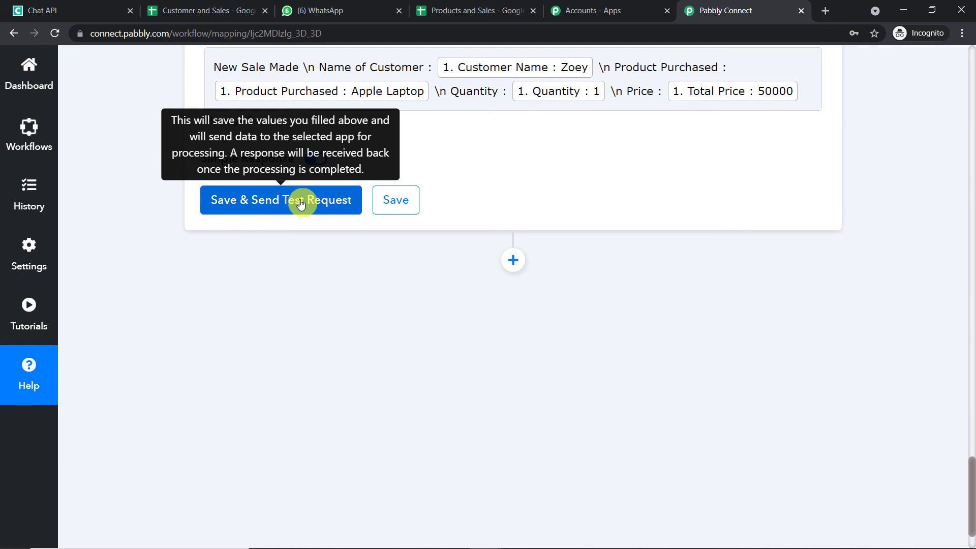
left_click(300, 203)
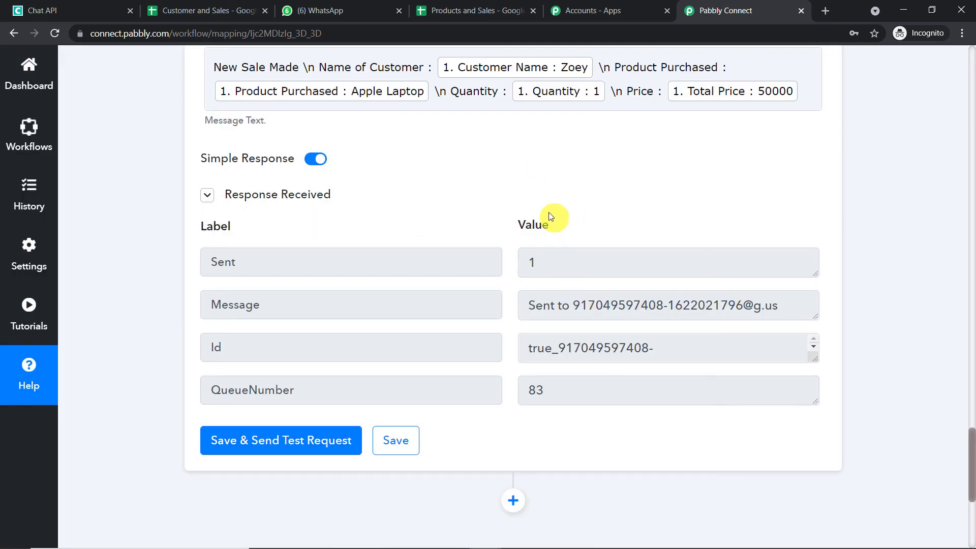
left_click(362, 11)
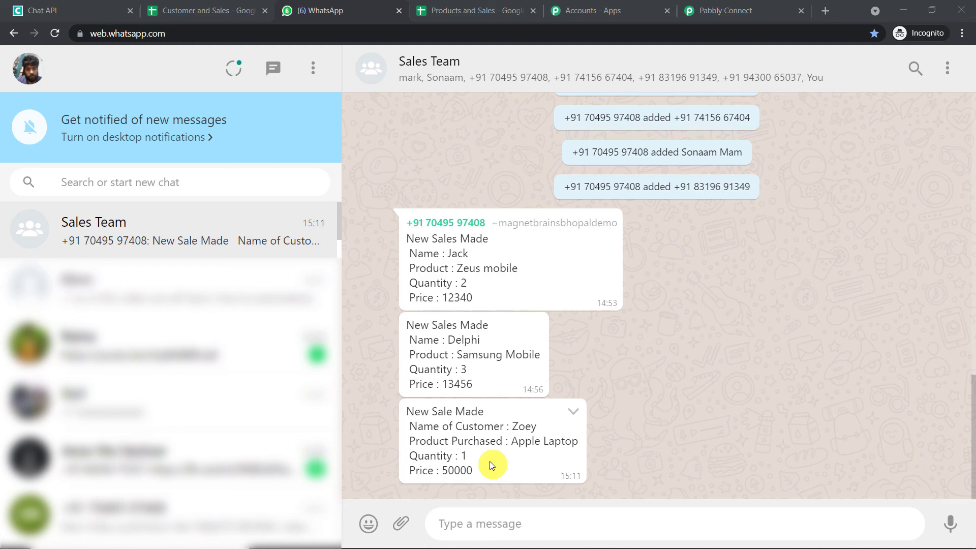
Return to Pabbly Connect and collapse the Google Sheets trigger and the Get Contacts/Groups action.
left_click(757, 10)
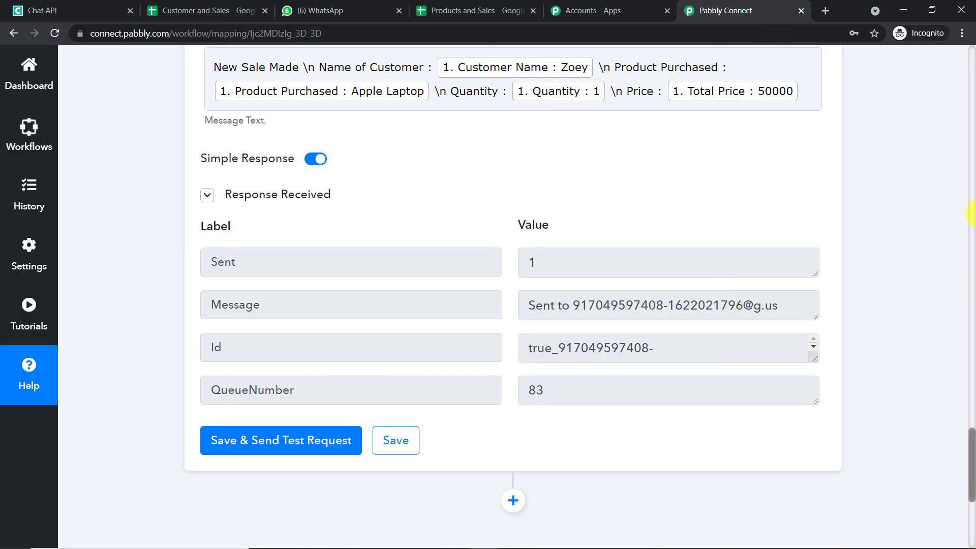
scroll(971, 214, "up", 20)
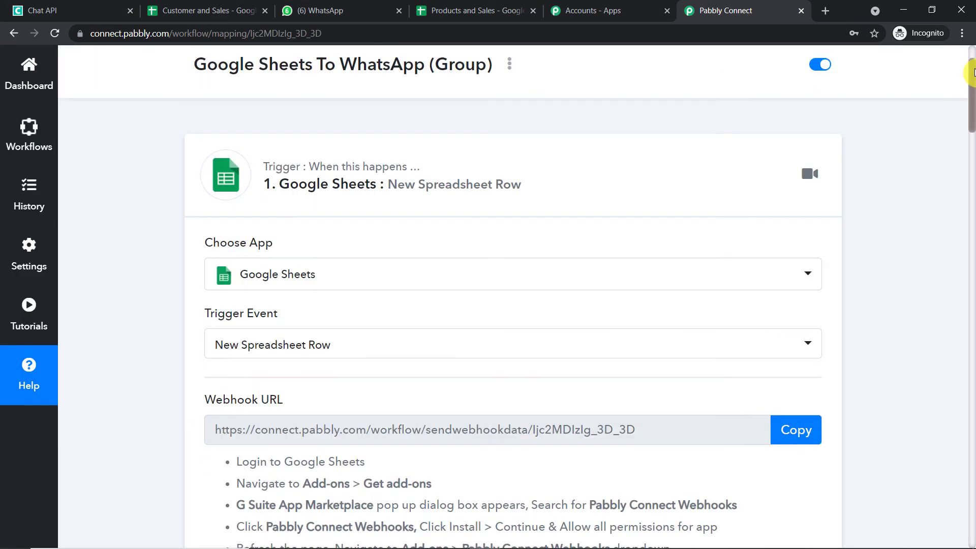
scroll(531, 208, "up", 2)
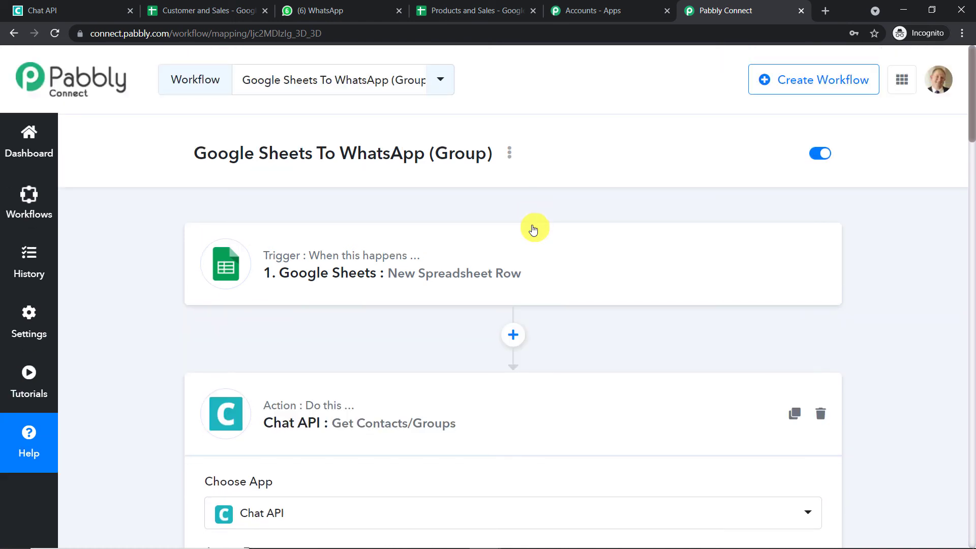
scroll(541, 249, "down", 1)
left_click(557, 331)
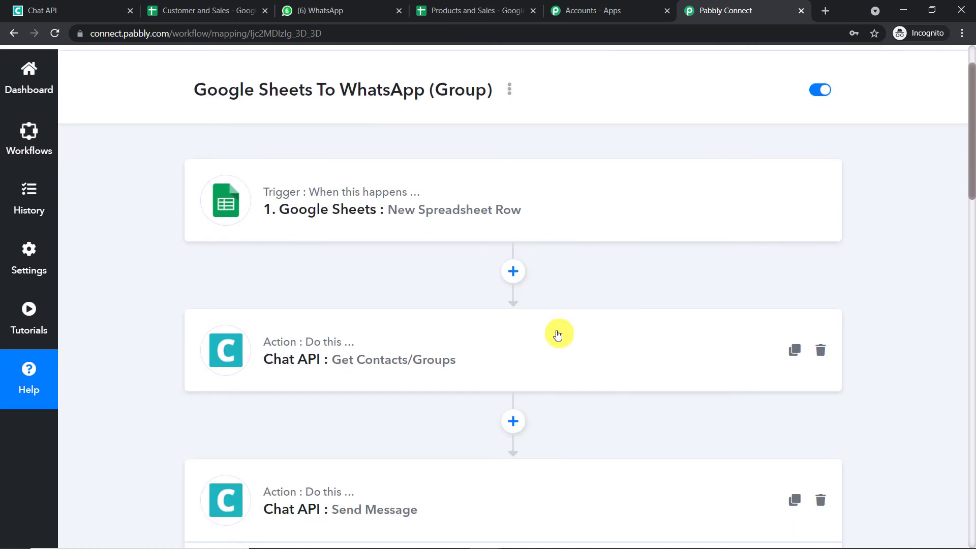
Collapse the Chat API Send Message action so the whole workflow is shown in compact form.
scroll(562, 330, "down", 2)
left_click(564, 359)
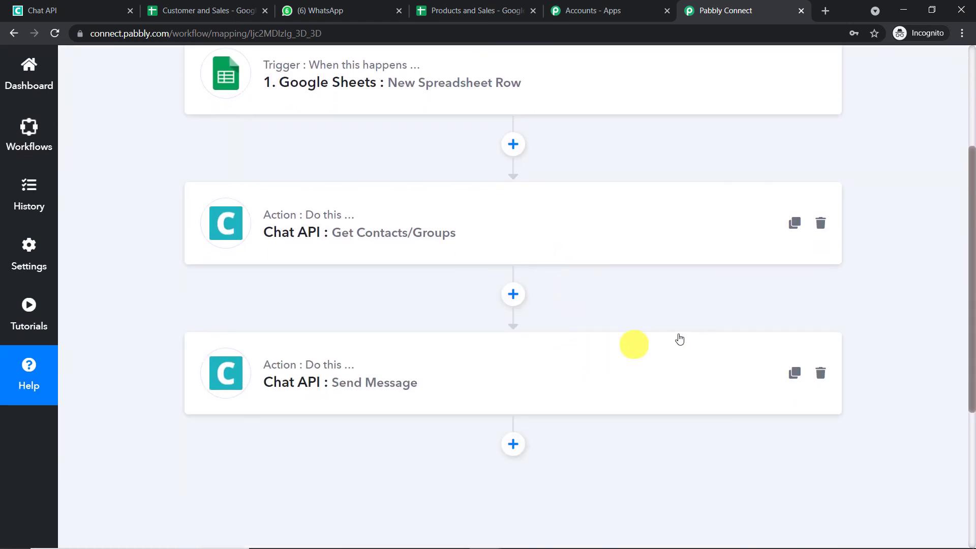
left_click_drag(970, 305, 972, 285)
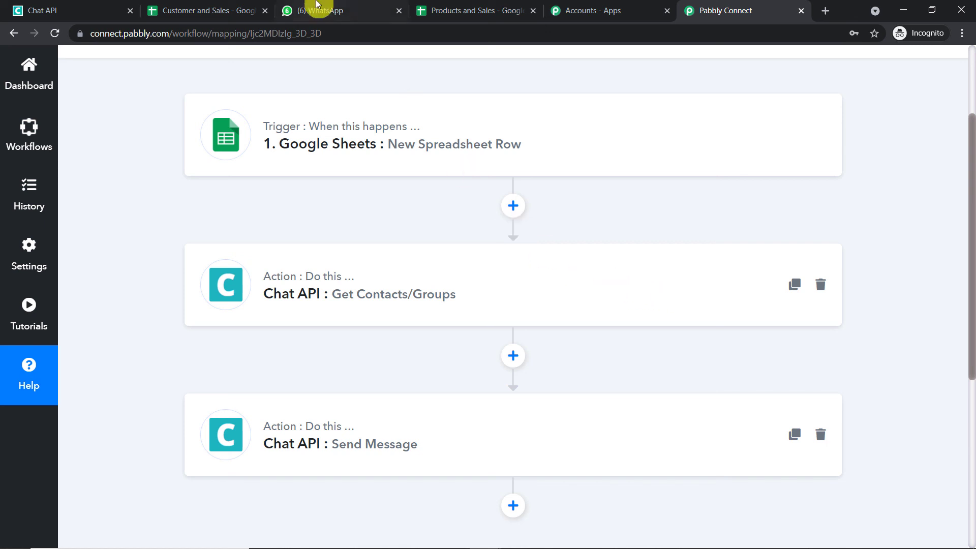
Review the sales messages in the Sales Team WhatsApp chat, and return to Pabbly Connect to look over the workflow's trigger and actions.
left_click(331, 11)
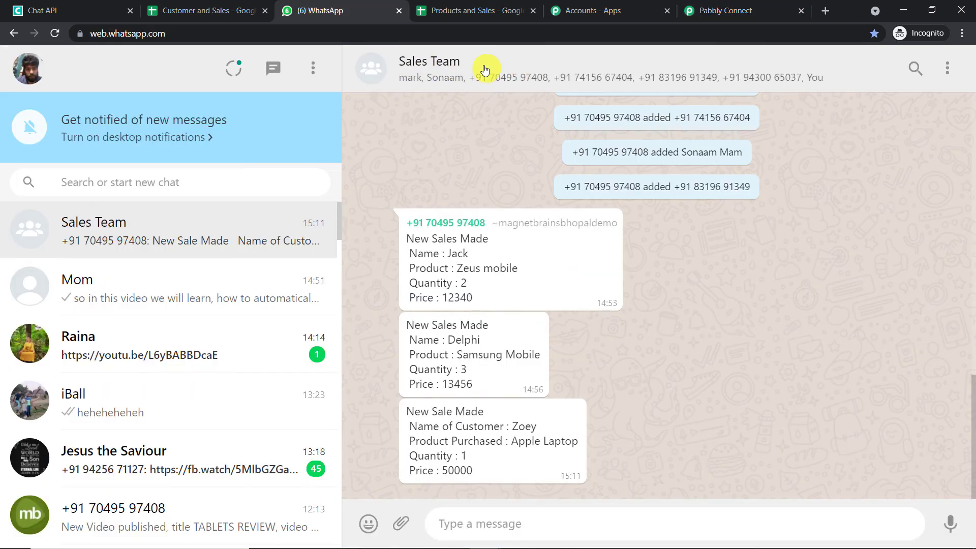
left_click(725, 6)
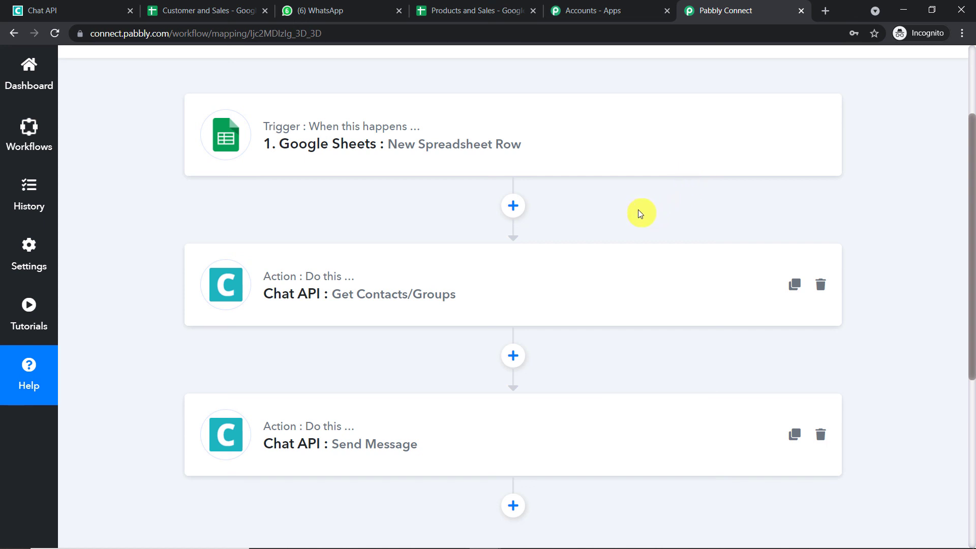
scroll(640, 216, "down", 3)
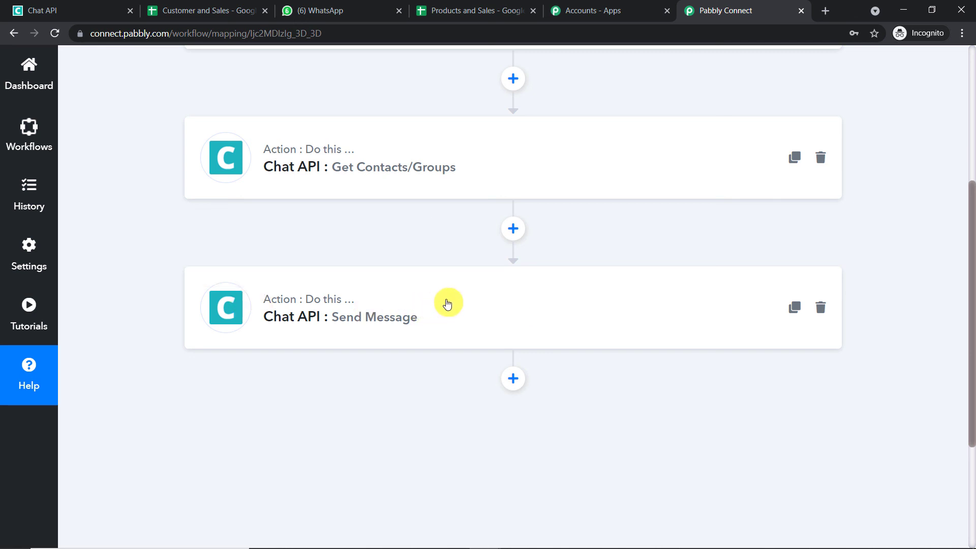
scroll(447, 302, "up", 2)
scroll(446, 302, "up", 1)
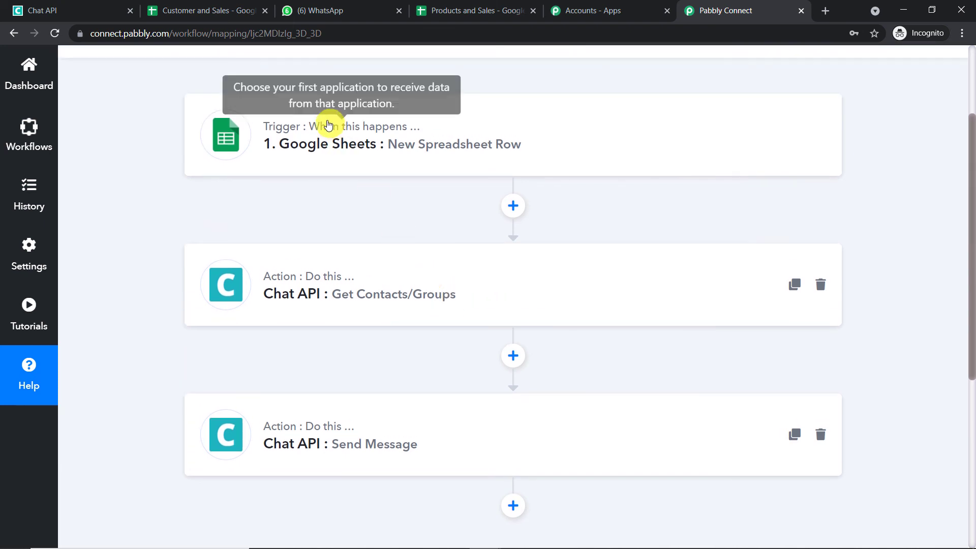